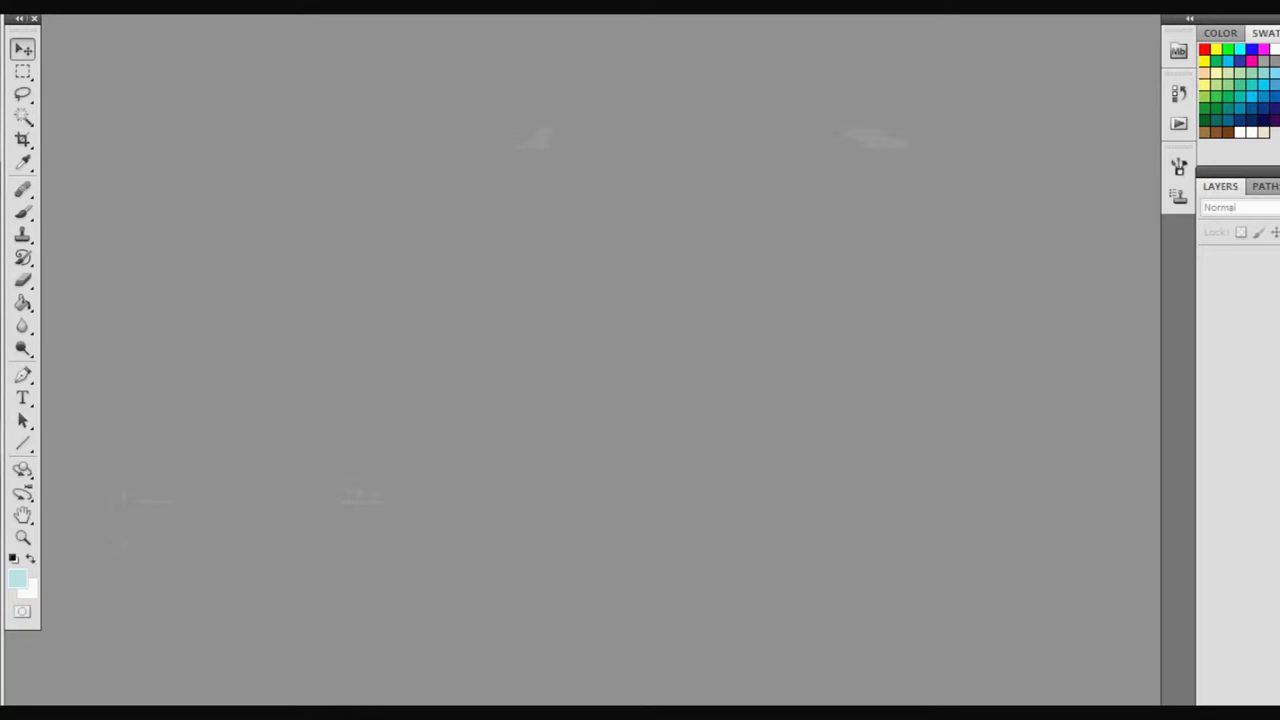
- Paste the browser screenshot into a new document and crop it to the Pico World avatar
{"action": "key", "text": "ctrl+v"}
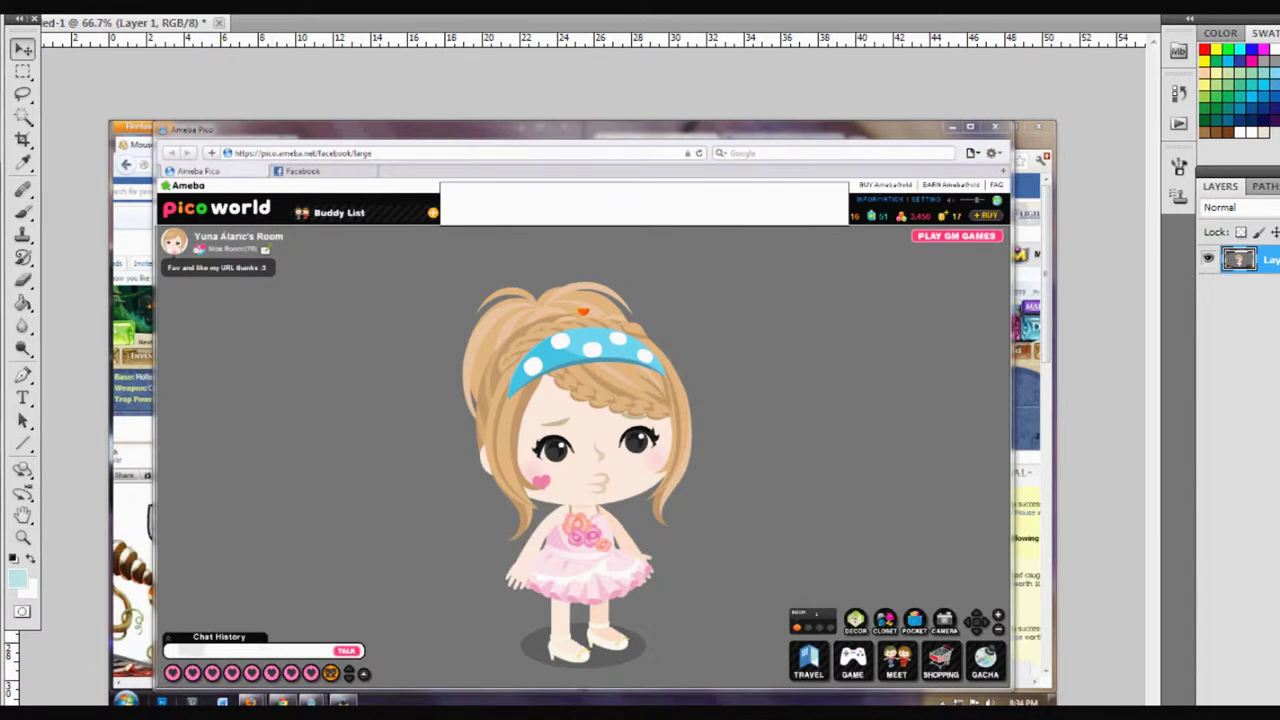
{"action": "key", "text": "c"}
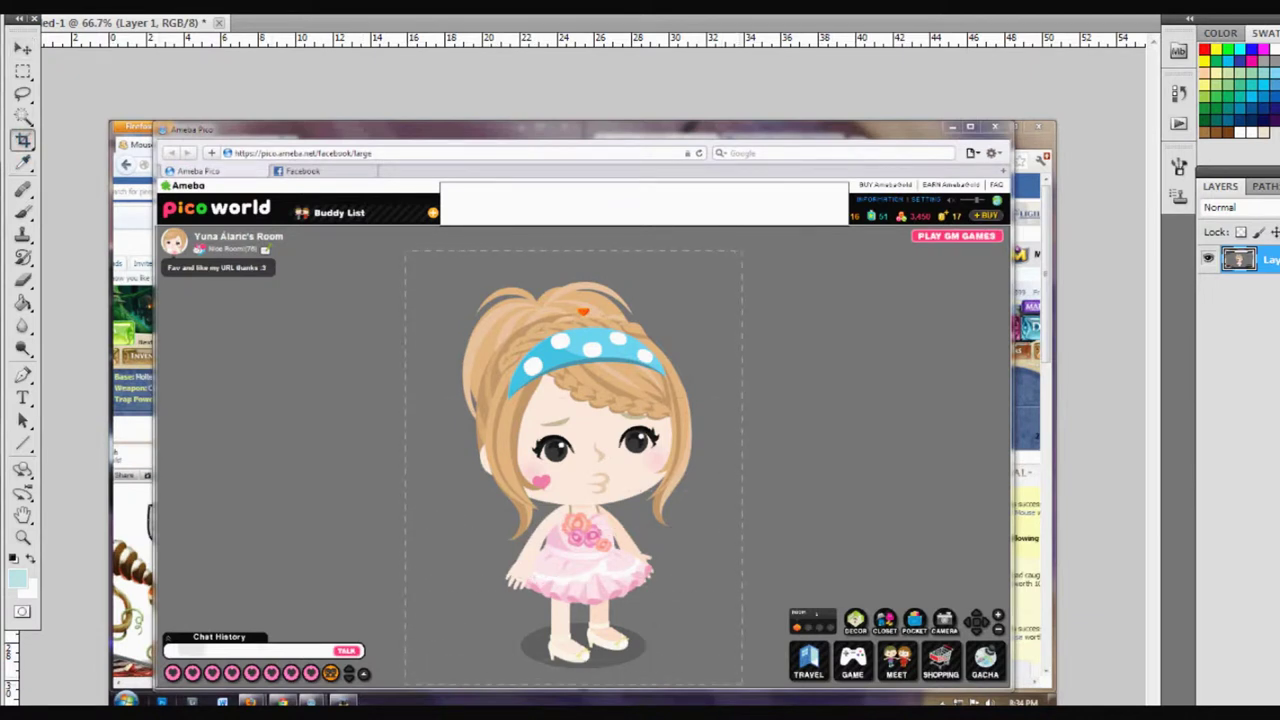
{"action": "key", "text": "Return"}
- Delete the grey background and the dark shadow under the avatar's feet using Magic Wand
{"action": "key", "text": "w"}
{"action": "left_click", "coordinate": [440, 230]}
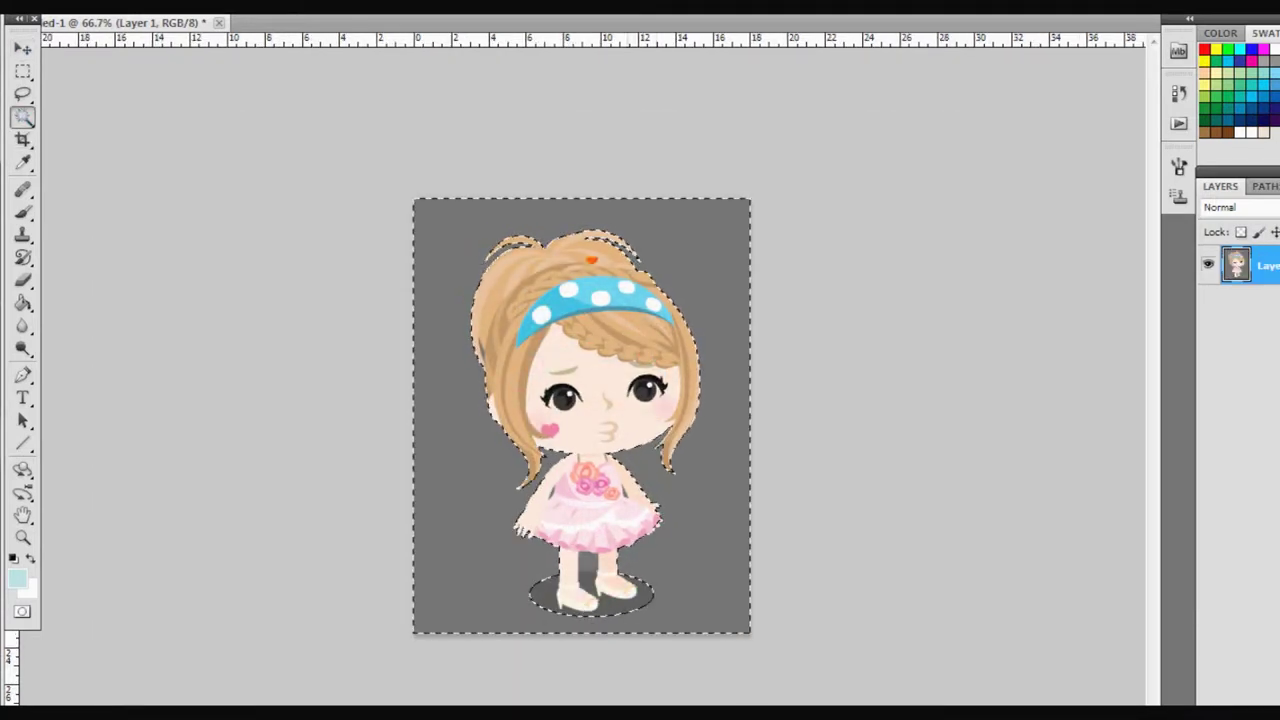
{"action": "key", "text": "Delete"}
{"action": "key", "text": "ctrl+d"}
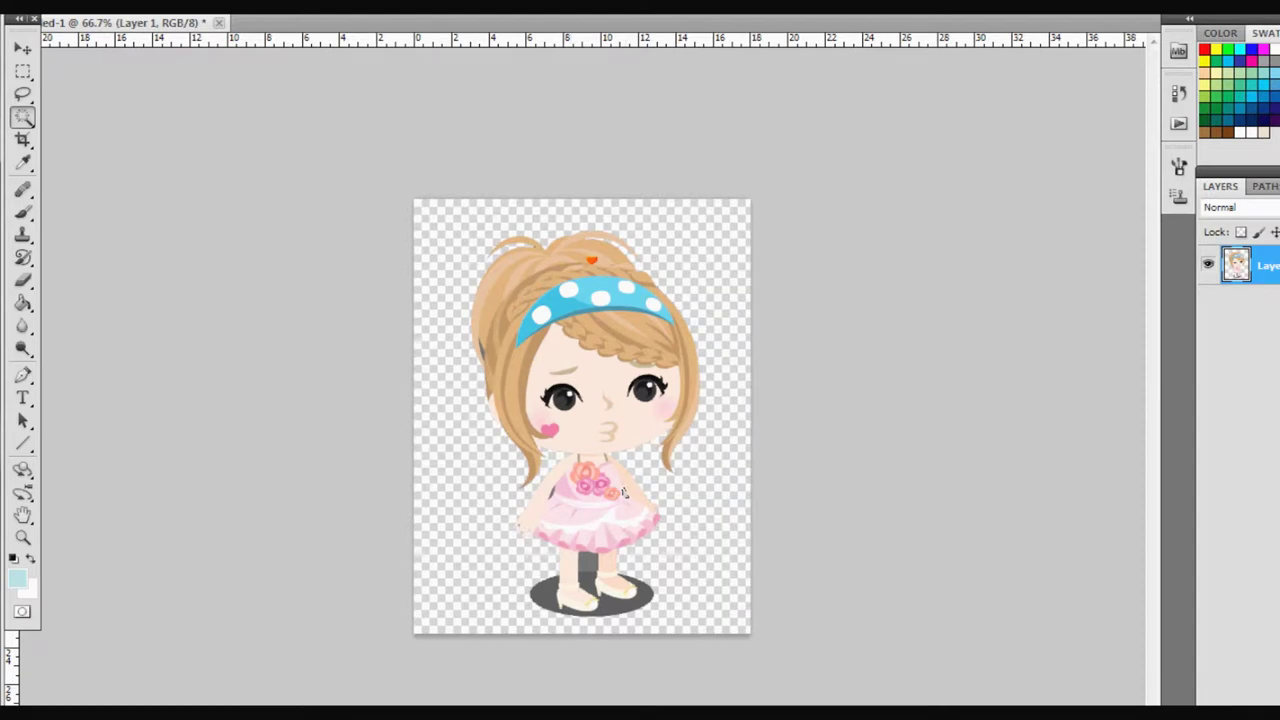
{"action": "left_click_drag", "start_coordinate": [560, 495], "coordinate": [620, 495]}
{"action": "key", "text": "ctrl+d"}
{"action": "left_click", "coordinate": [590, 595]}
{"action": "key", "text": "Delete"}
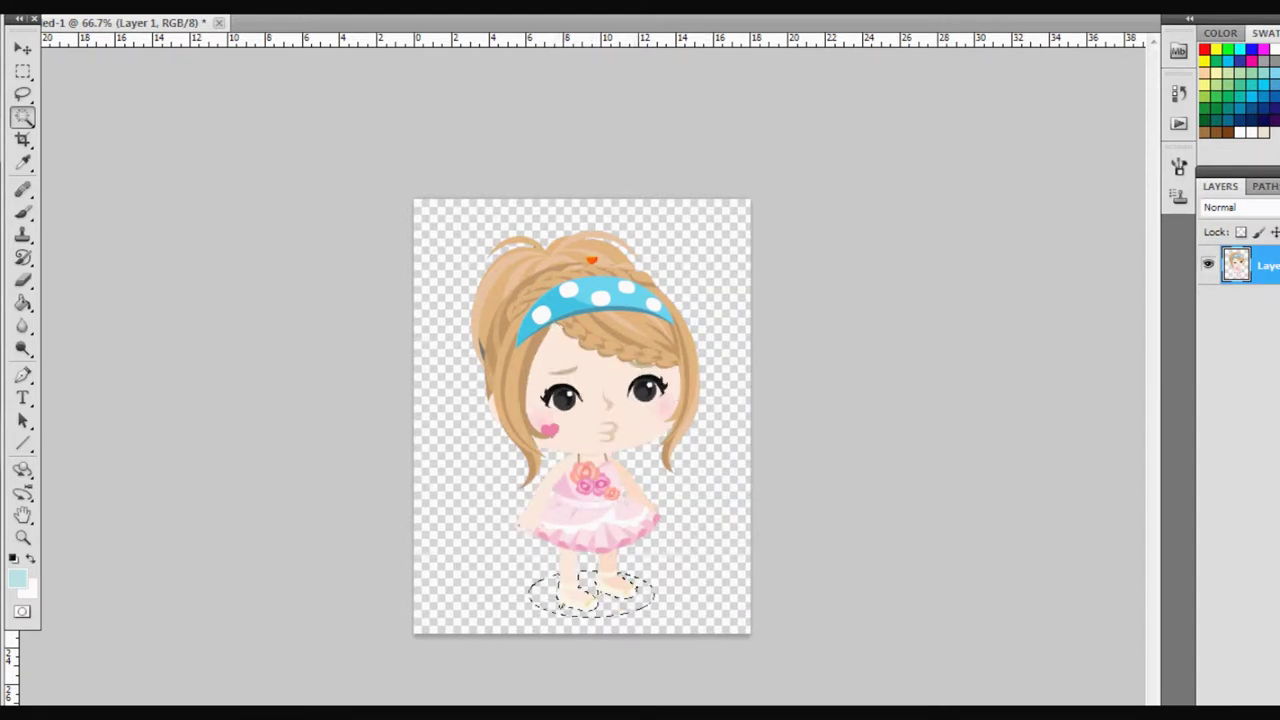
- Select the stray hair strands at top left, then zoom in close on the face
{"action": "key", "text": "e"}
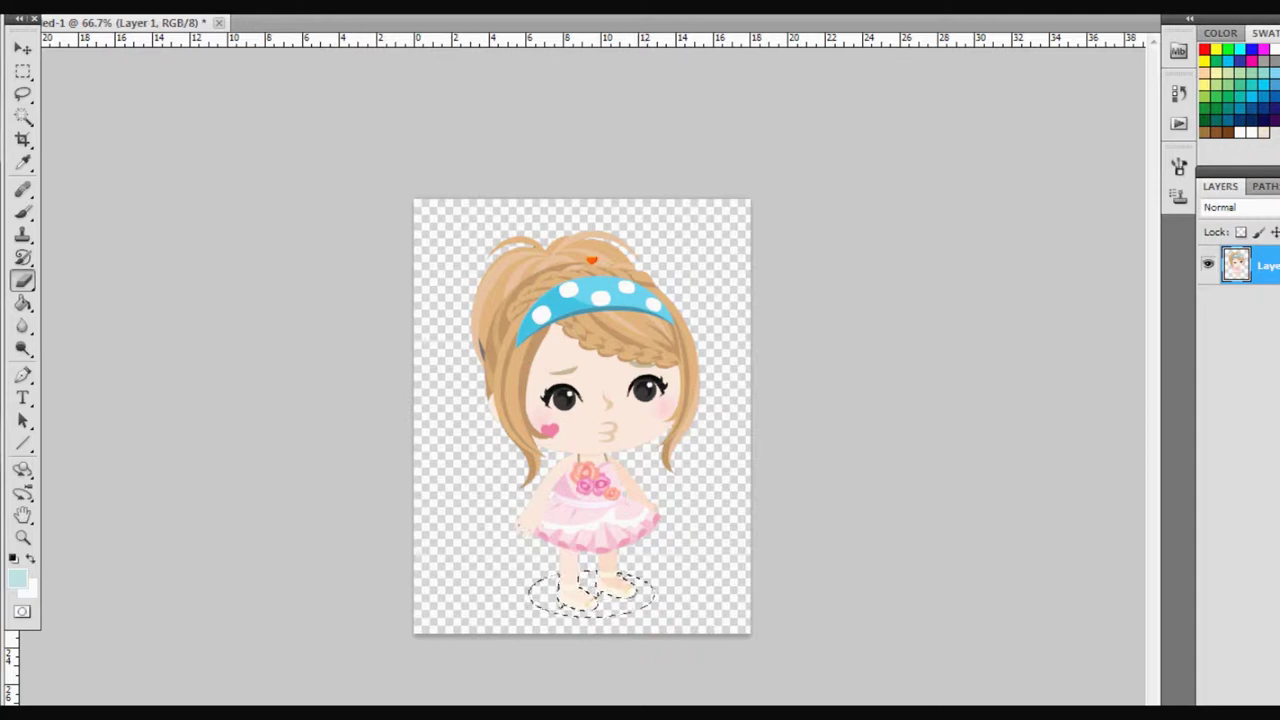
{"action": "key", "text": "c"}
{"action": "key", "text": "w"}
{"action": "key", "text": "ctrl+d"}
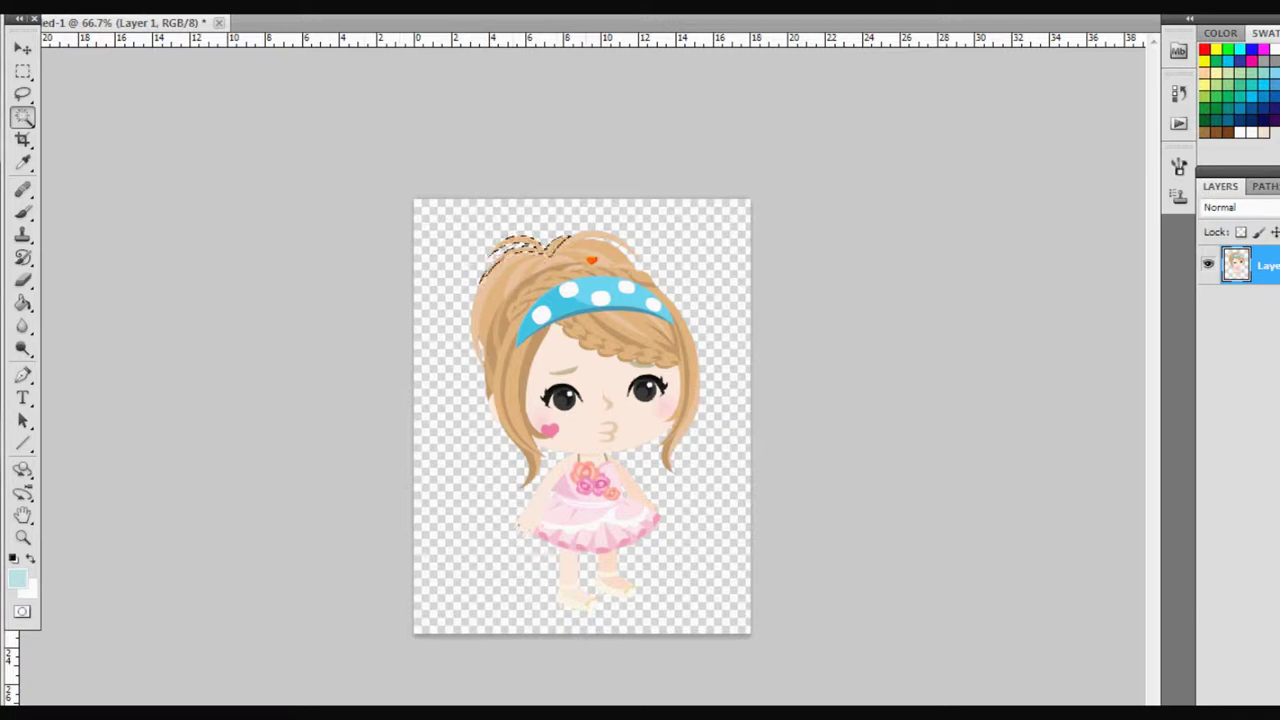
{"action": "left_click_drag", "start_coordinate": [563, 241], "coordinate": [500, 255]}
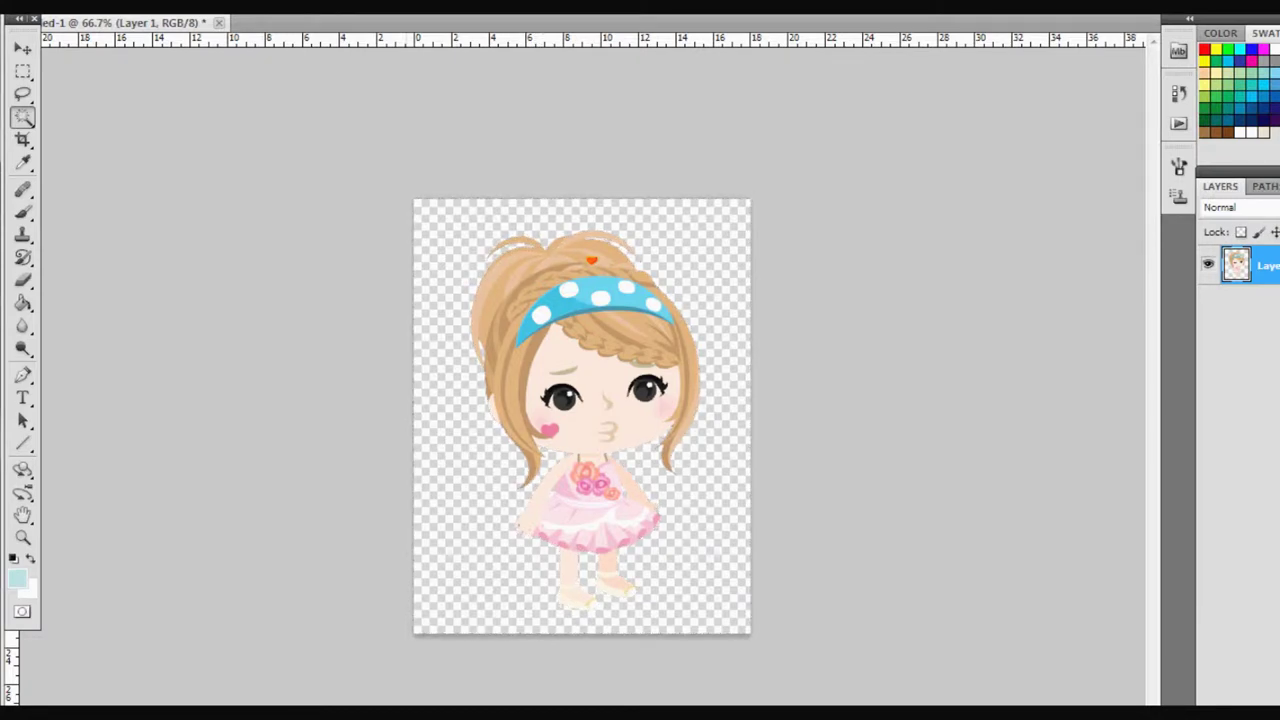
{"action": "key", "text": "z"}
{"action": "mouse_move", "coordinate": [679, 424]}
{"action": "left_mouse_down"}
{"action": "mouse_move", "coordinate": [760, 424]}
{"action": "mouse_move", "coordinate": [680, 424]}
{"action": "left_mouse_up"}
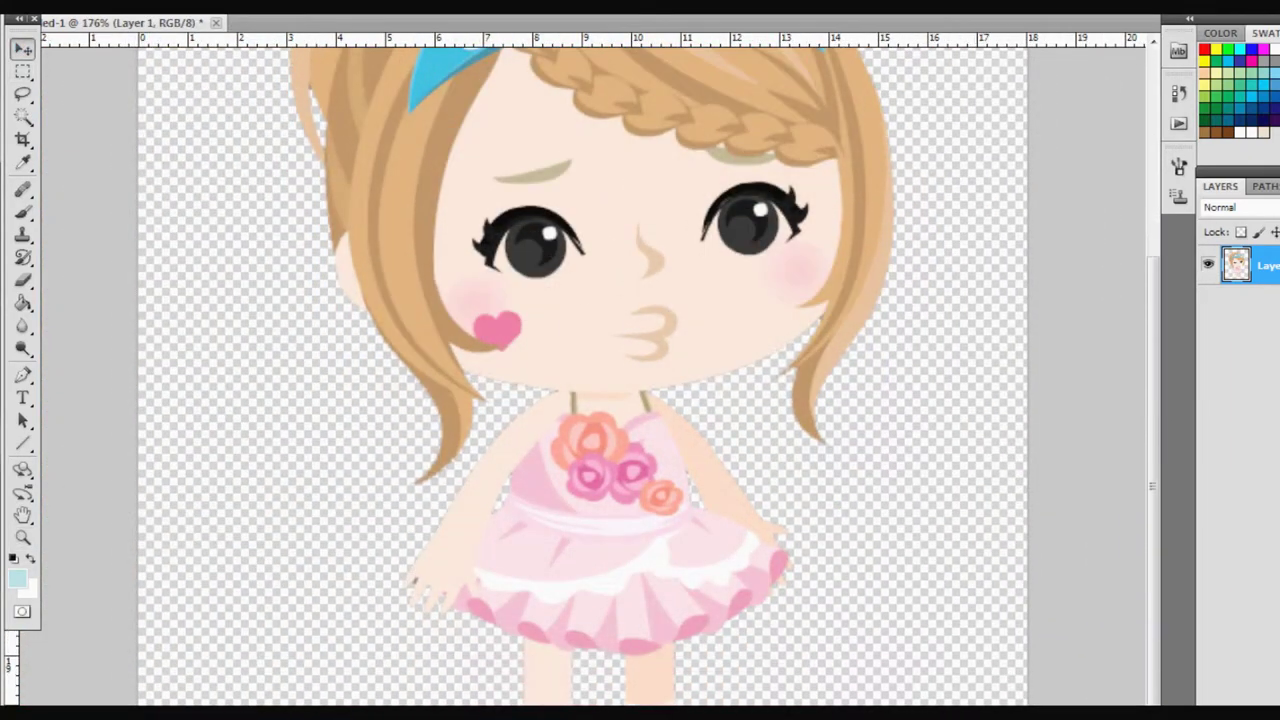
- Check the avatar at 100% zoom and move it onto the Pico Love background document
{"action": "key", "text": "w"}
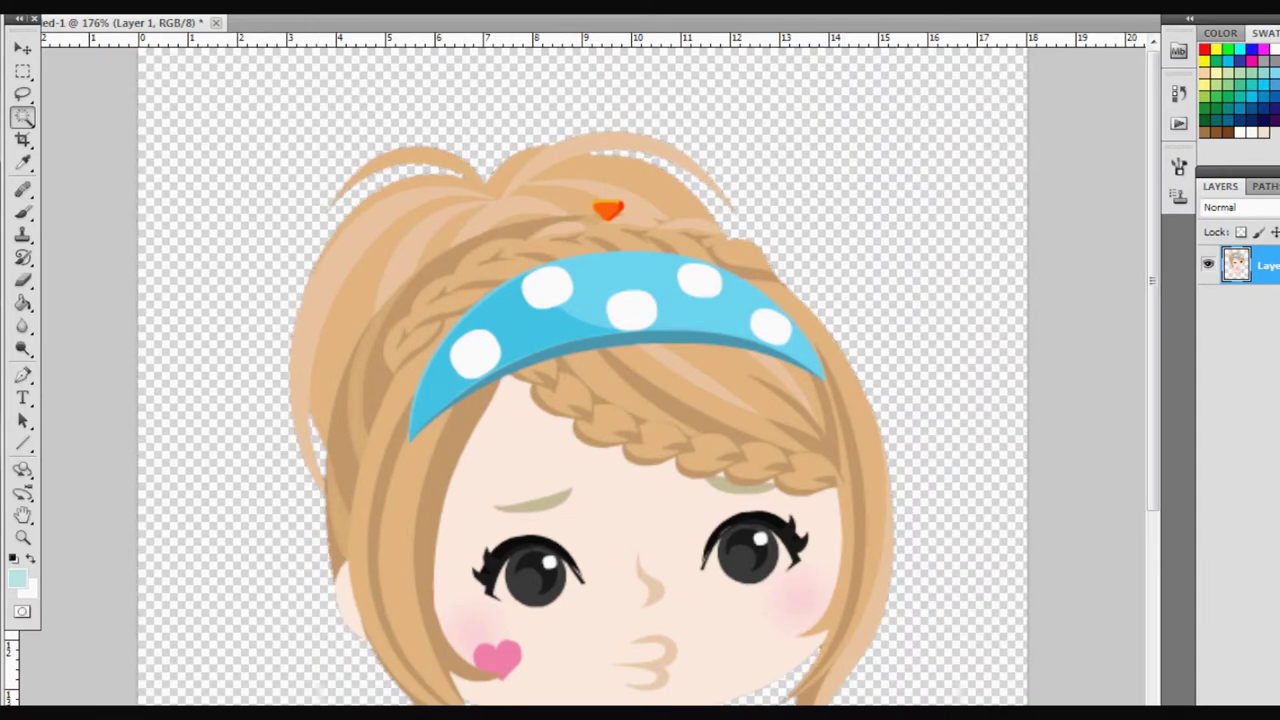
{"action": "key", "text": "z"}
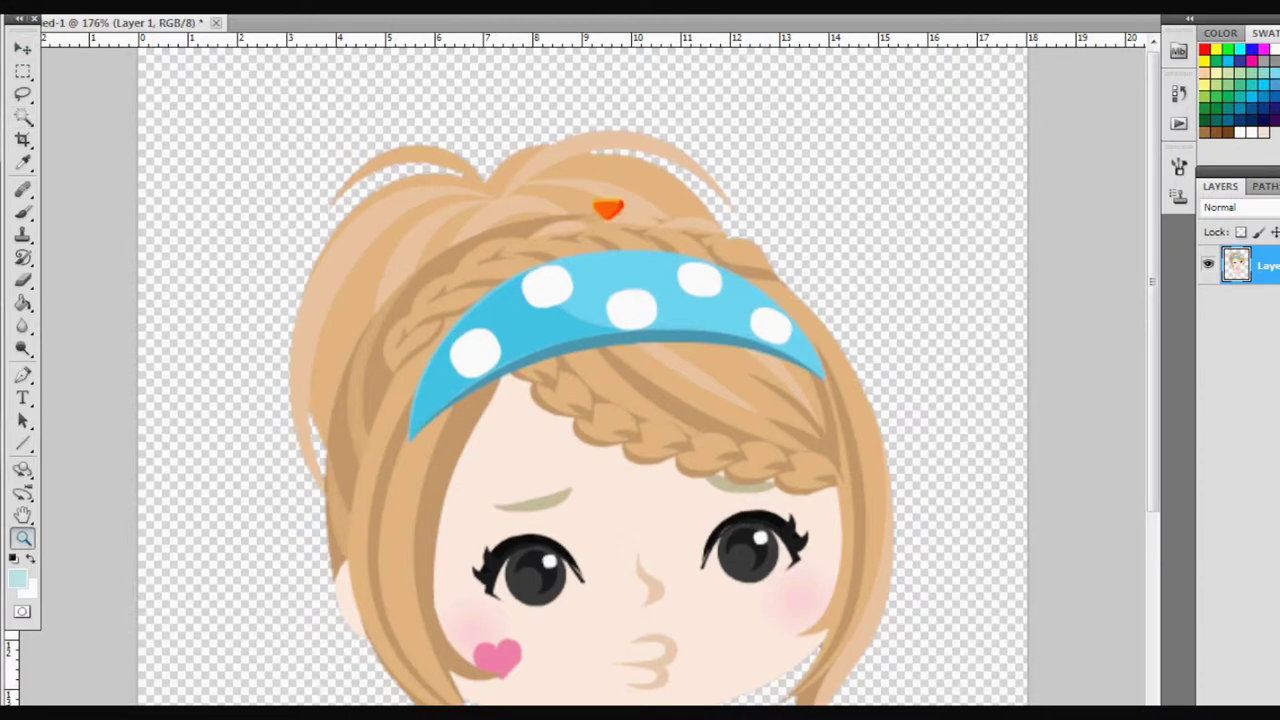
{"action": "key", "text": "ctrl+1"}
{"action": "key", "text": "v"}
{"action": "type", "text": "No"}
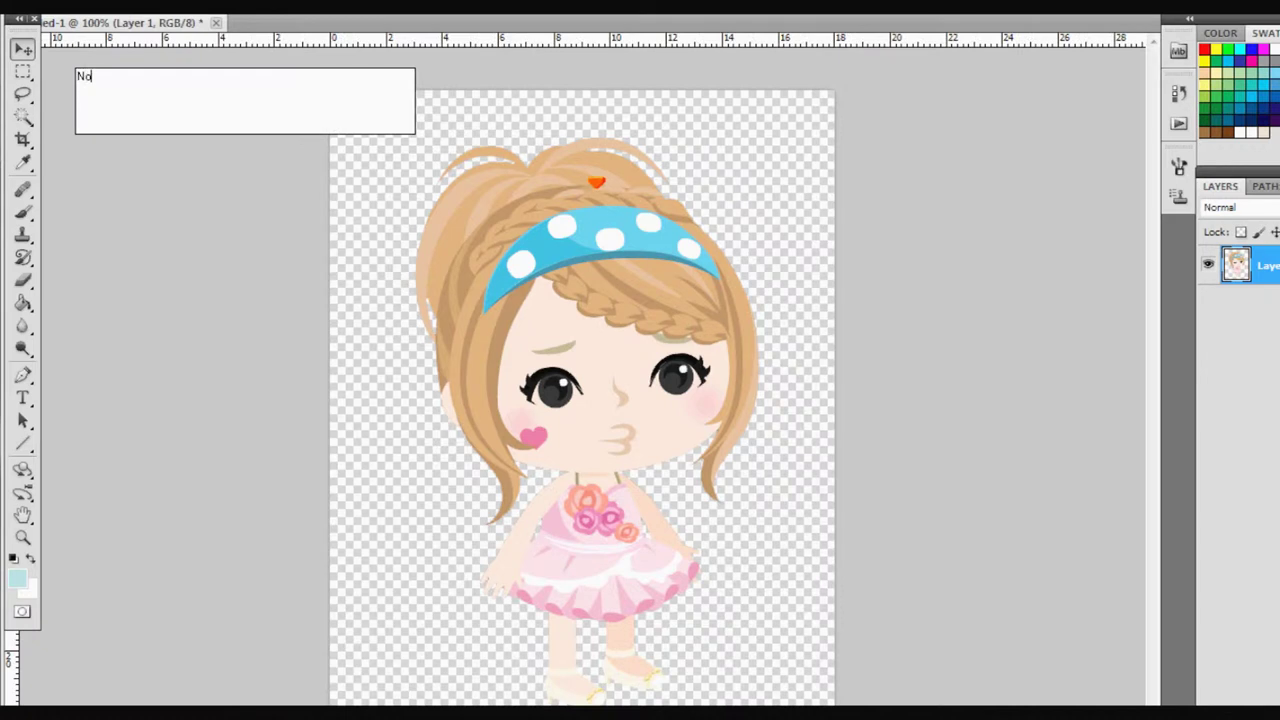
{"action": "type", "text": "w  Add"}
{"action": "type", "text": "he Background. :"}
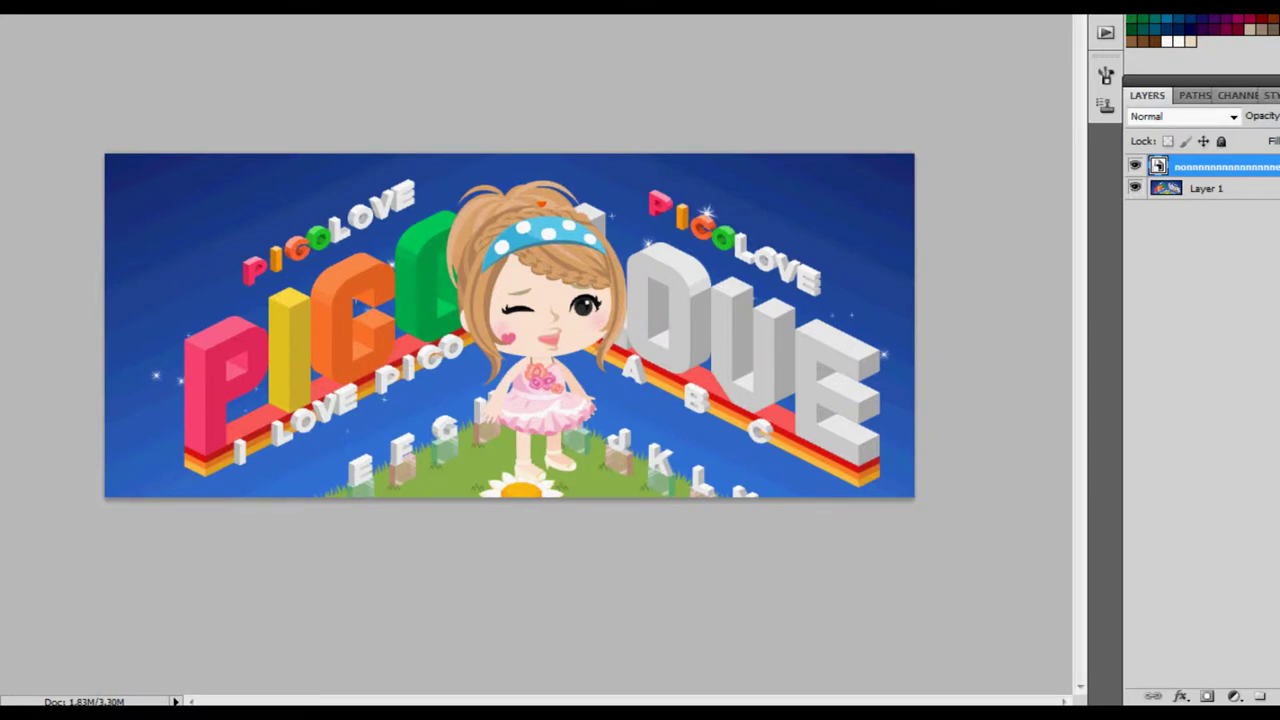
- Rasterize the avatar smart object and select the background Layer 1 for brushing
{"action": "left_click", "coordinate": [309, 360]}
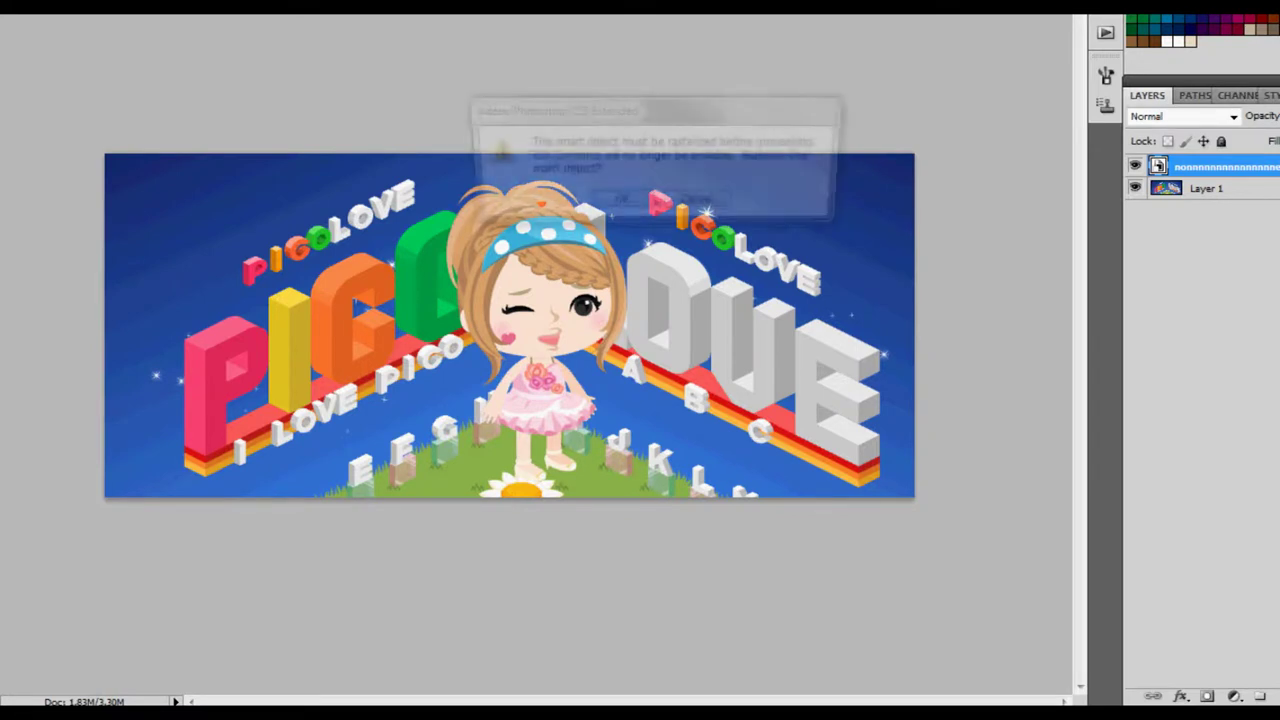
{"action": "key", "text": "Return"}
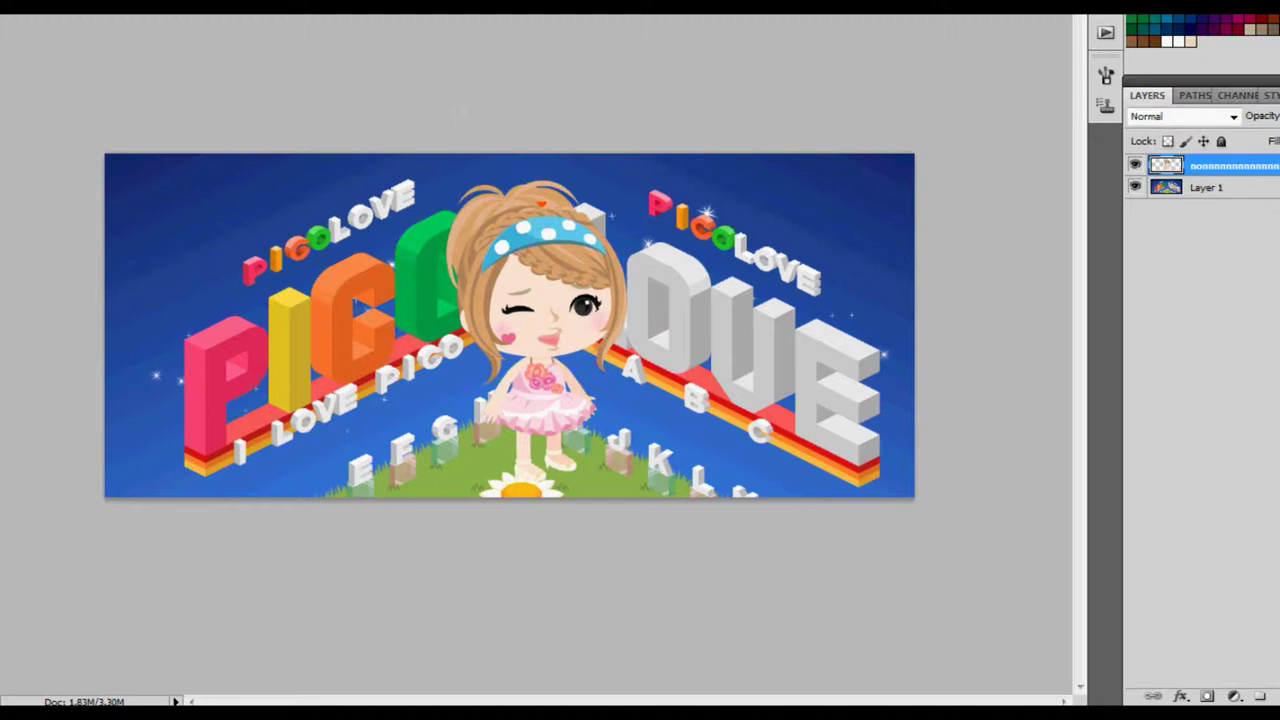
{"action": "key", "text": "Tab"}
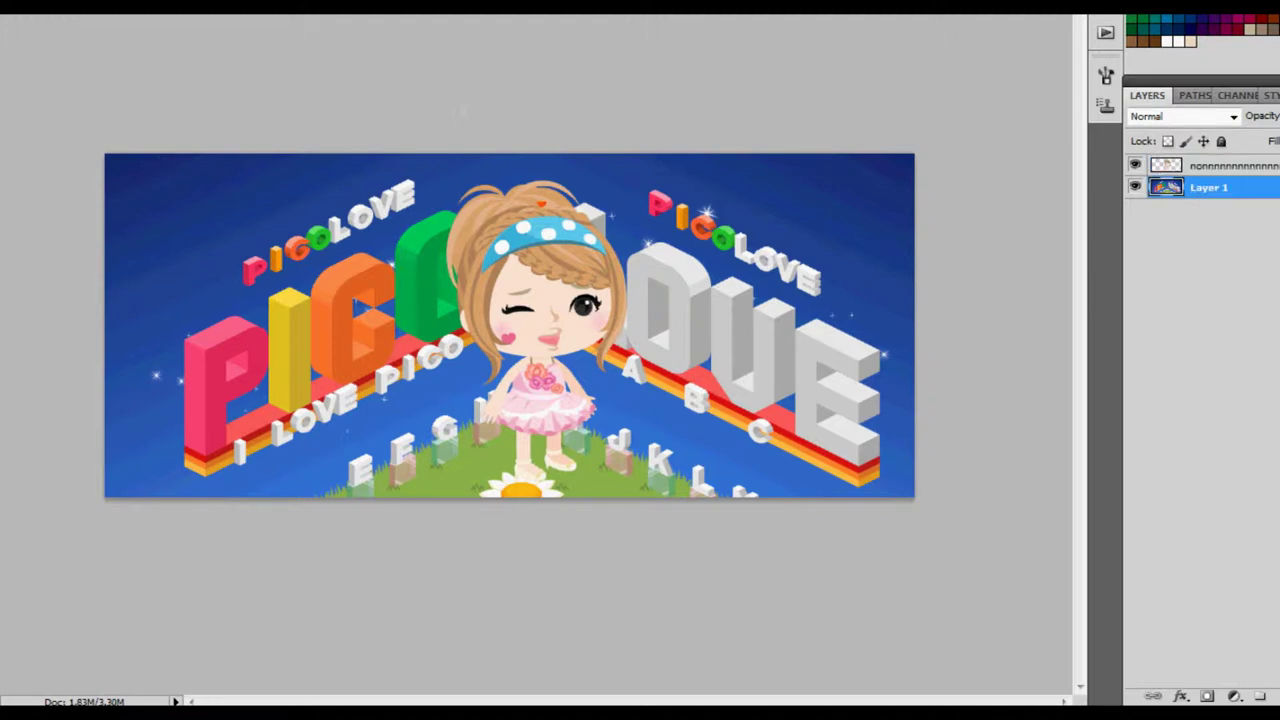
{"action": "key", "text": "F5"}
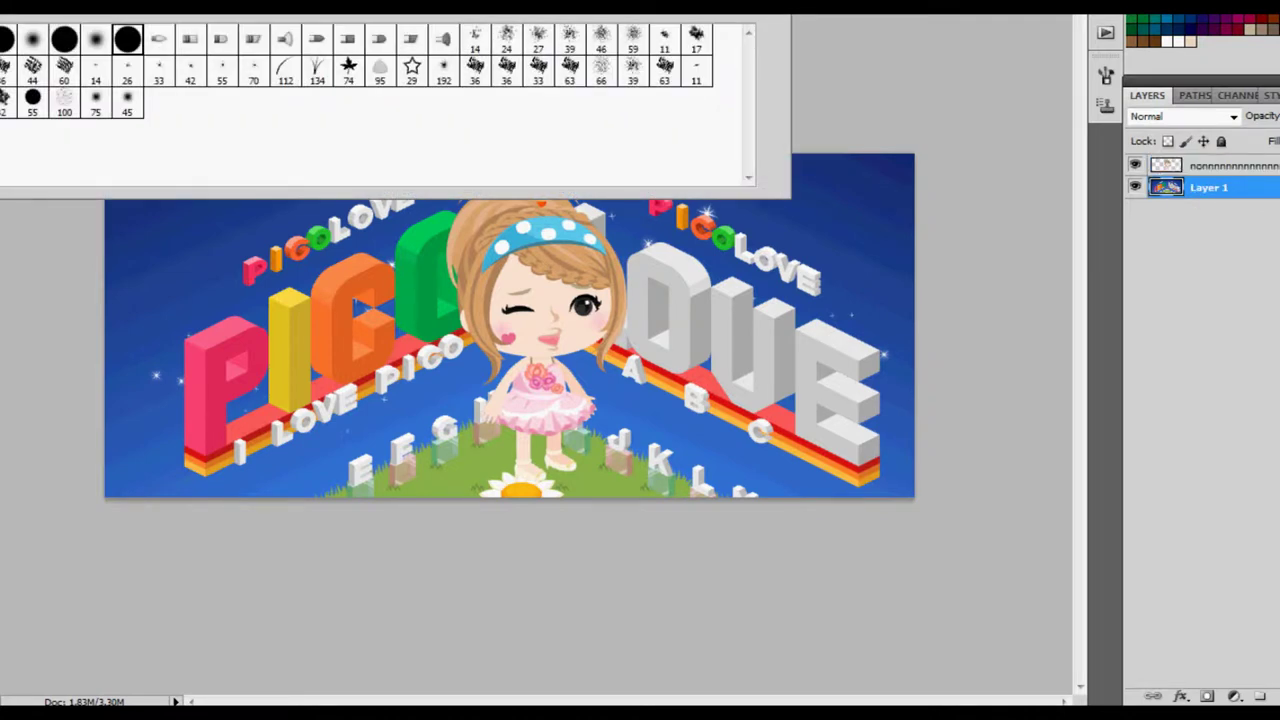
{"action": "key", "text": "F5"}
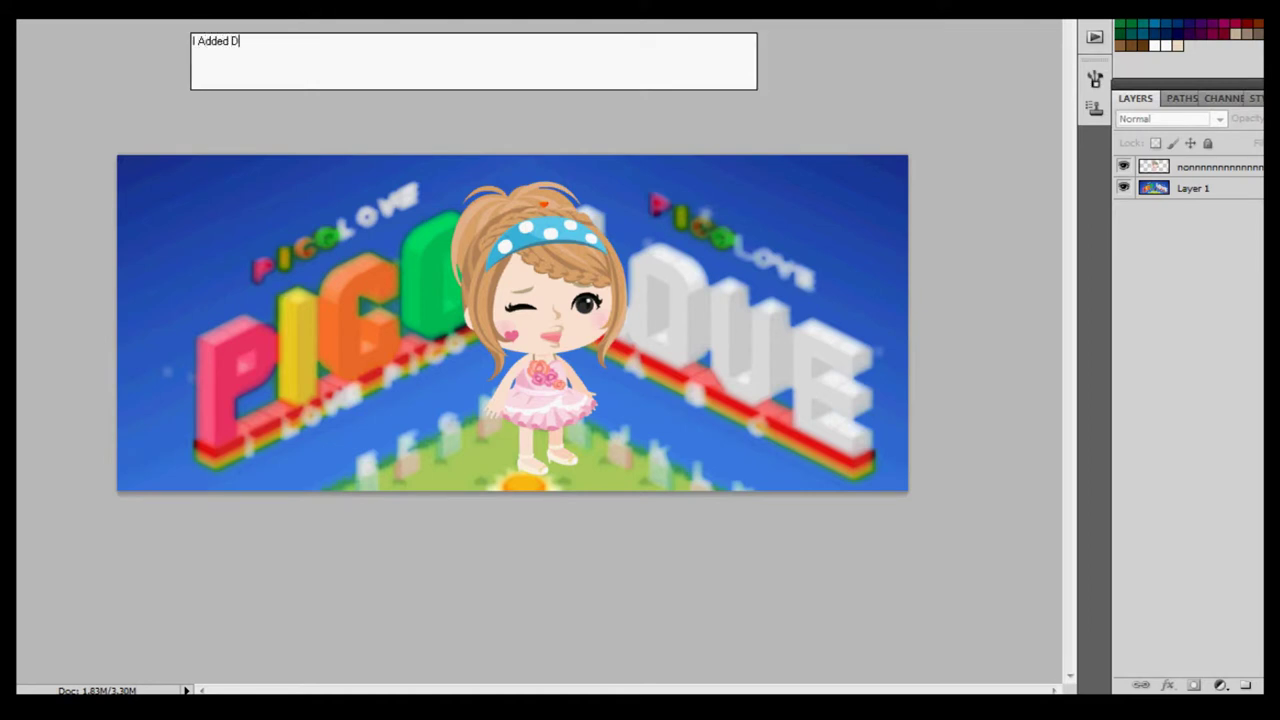
{"action": "type", "text": "I Added Dodge ("}
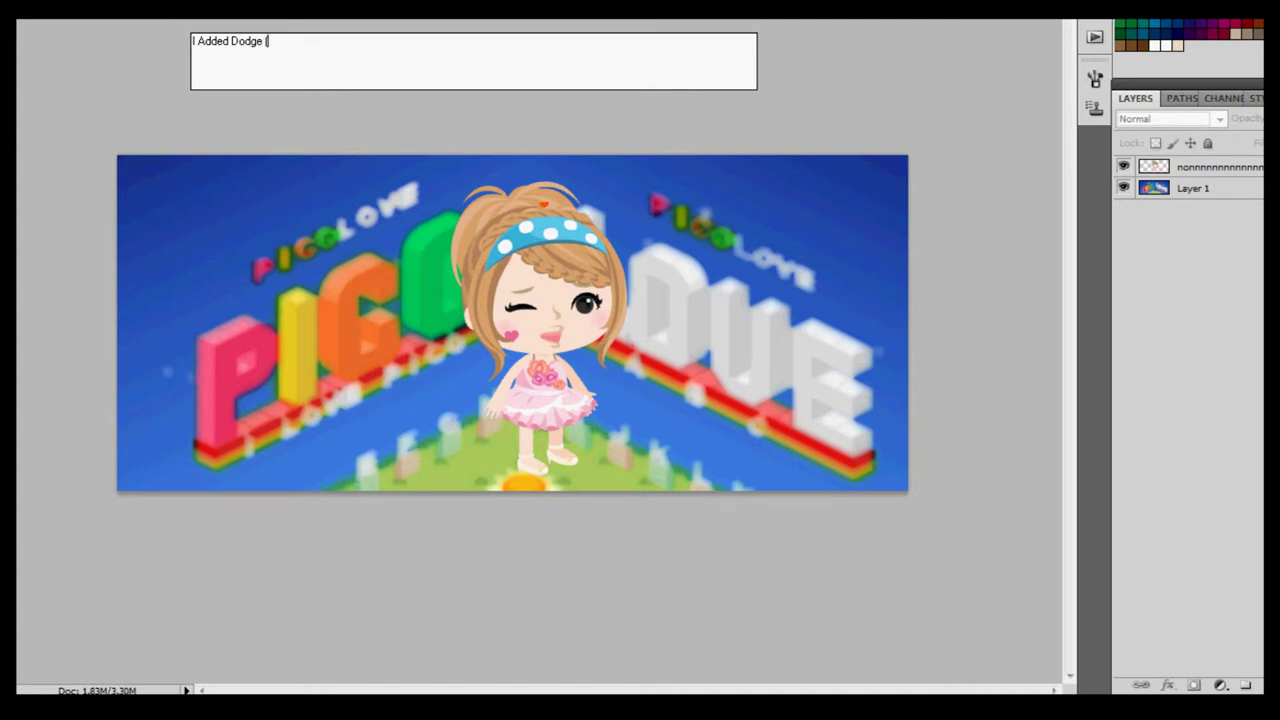
- Type the text 'Light) Neither Called White' and 'Oi Whaever', correcting typos
{"action": "type", "text": "Light"}
{"action": "key", "text": "BackSpace"}
{"action": "type", "text": ") Neither Called Whi"}
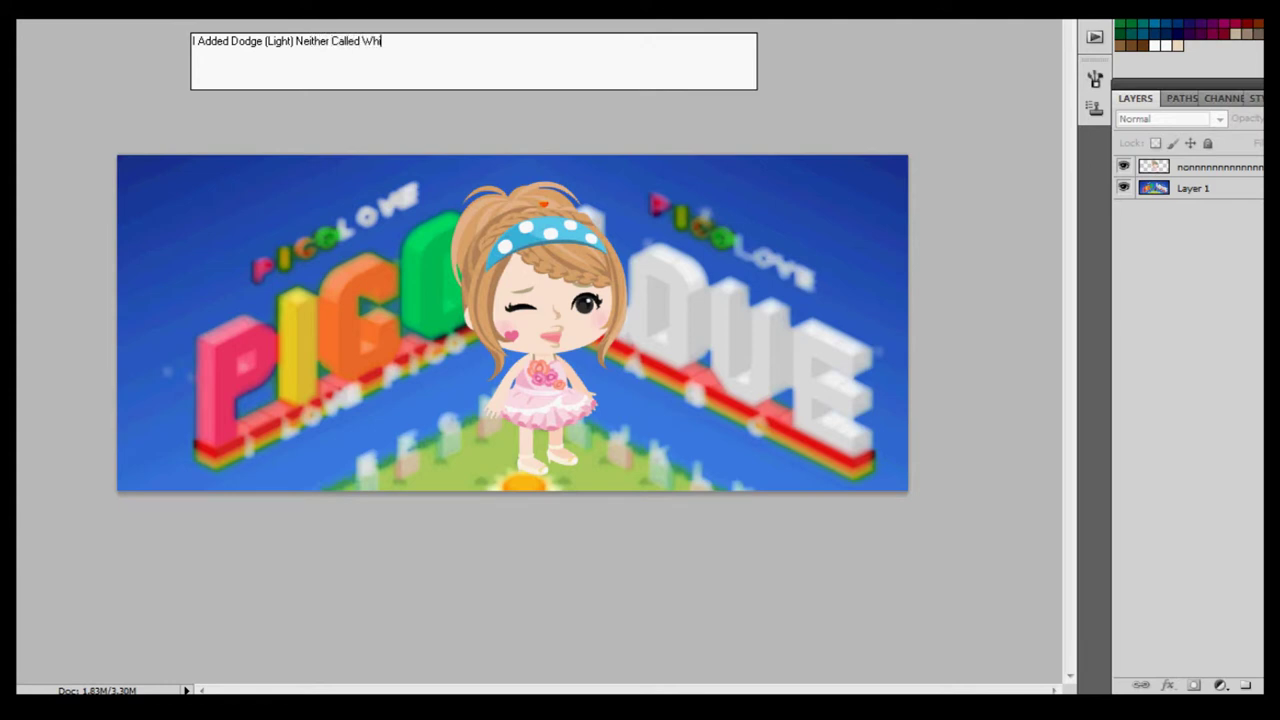
{"action": "type", "text": "te d"}
{"action": "key", "text": "BackSpace"}
{"action": "key", "text": "BackSpace"}
{"action": "key", "text": "BackSpace"}
{"action": "key", "text": "BackSpace"}
{"action": "key", "text": "BackSpace"}
{"action": "key", "text": "BackSpace"}
{"action": "key", "text": "BackSpace"}
{"action": "key", "text": "BackSpace"}
{"action": "key", "text": "BackSpace"}
{"action": "key", "text": "BackSpace"}
{"action": "type", "text": "0"}
{"action": "key", "text": "BackSpace"}
{"action": "key", "text": "BackSpace"}
{"action": "key", "text": "BackSpace"}
{"action": "key", "text": "BackSpace"}
{"action": "key", "text": "BackSpace"}
{"action": "type", "text": "Oi Wha"}
{"action": "type", "text": "ever :"}
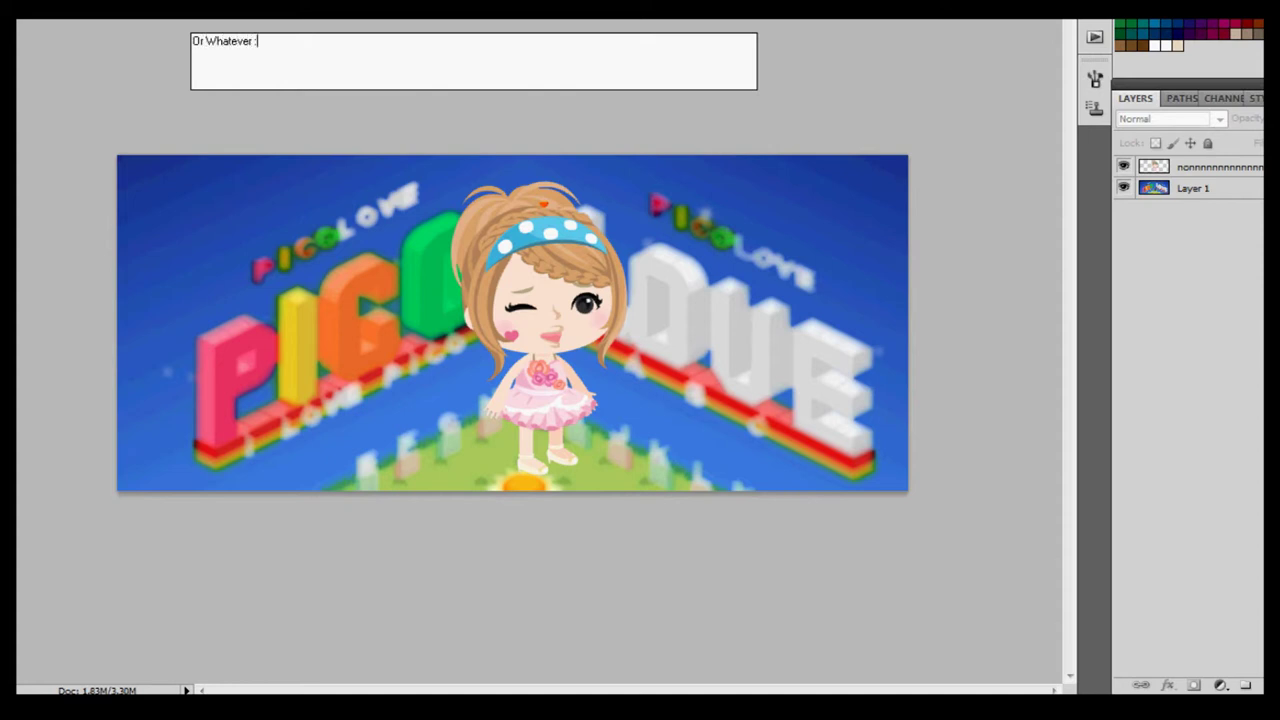
{"action": "key", "text": "BackSpace"}
{"action": "key", "text": "BackSpace"}
{"action": "key", "text": "BackSpace"}
- Type a note that the Blur Tool blurred the background so the picture is focused
{"action": "key", "text": "BackSpace"}
{"action": "key", "text": "BackSpace"}
{"action": "key", "text": "BackSpace"}
{"action": "type", "text": "BTW,"}
{"action": "type", "text": "I useThe Blur Tool For the li"}
{"action": "key", "text": "BackSpace"}
{"action": "key", "text": "BackSpace"}
{"action": "type", "text": "Blurred "}
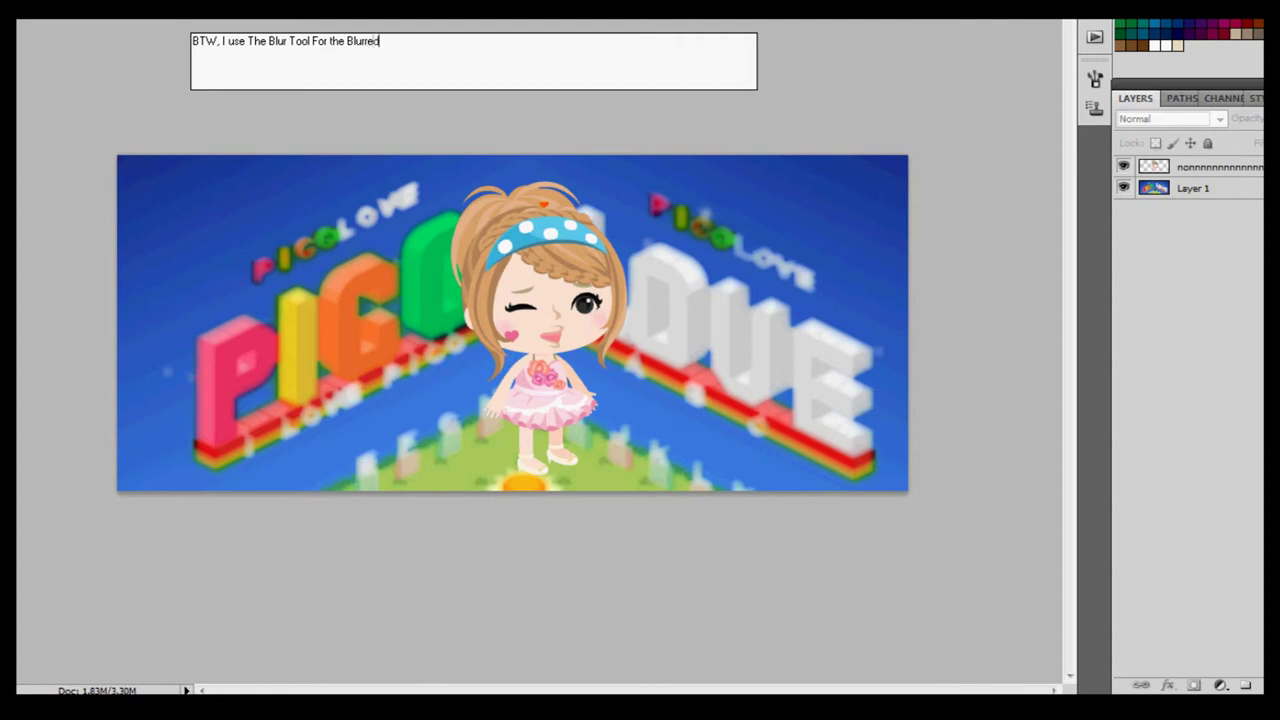
{"action": "type", "text": "Background. "}
{"action": "type", "text": "So I "}
{"action": "type", "text": " The"}
{"action": "type", "text": " Picture "}
{"action": "type", "text": "of me Will be Focues"}
{"action": "key", "text": "BackSpace"}
{"action": "key", "text": "BackSpace"}
{"action": "key", "text": "BackSpace"}
{"action": "type", "text": "des"}
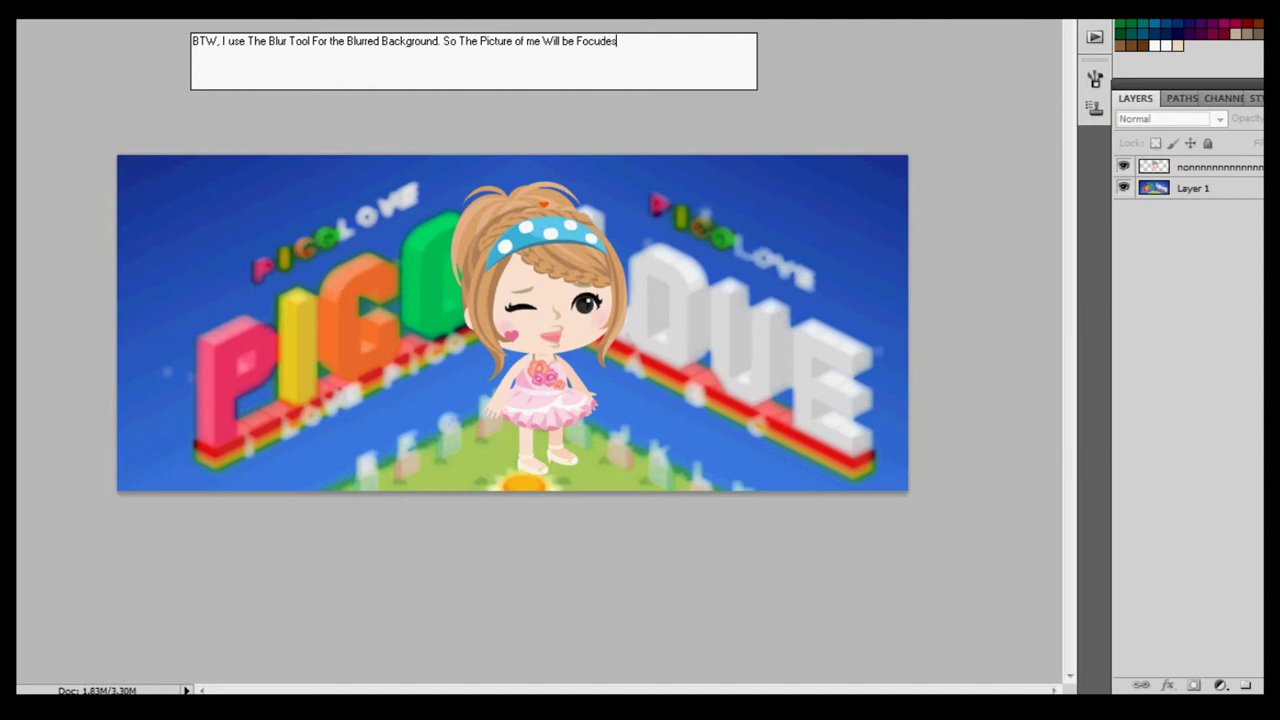
{"action": "key", "text": "BackSpace"}
{"action": "key", "text": "BackSpace"}
{"action": "key", "text": "BackSpace"}
{"action": "type", "text": "ed Through my Pico :\"3"}
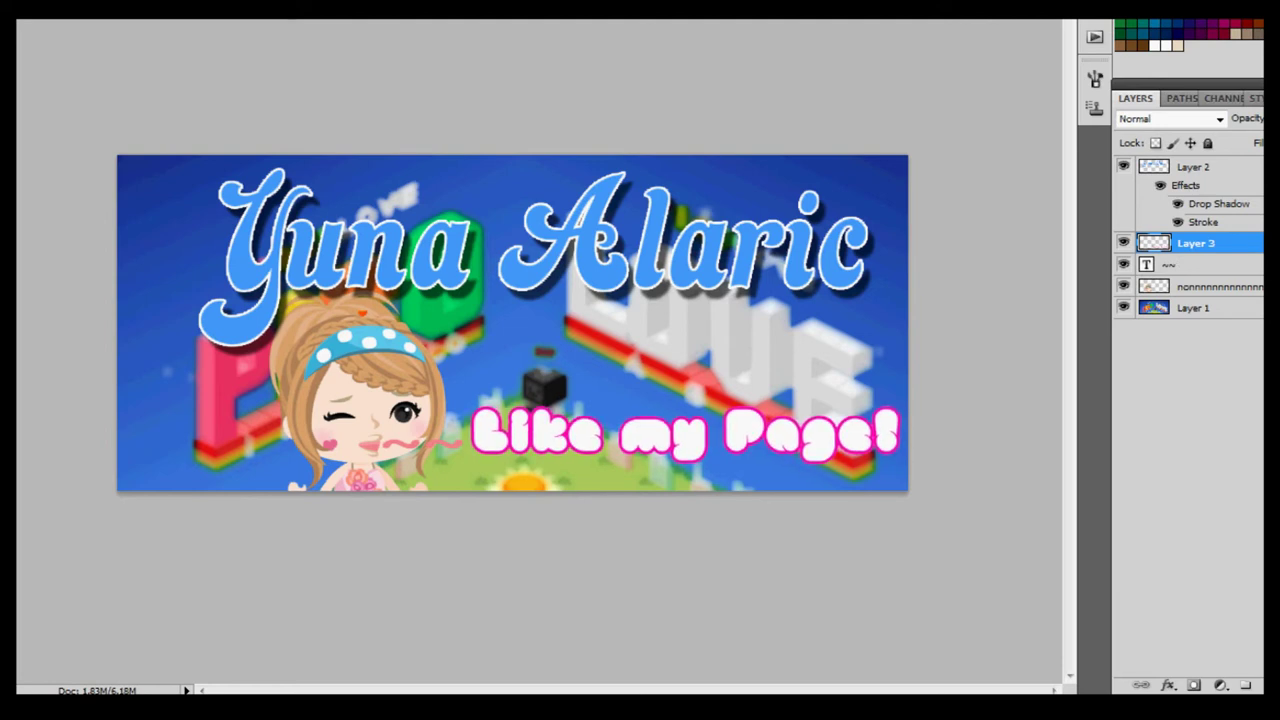
- Nudge the Layer 1 background image one pixel down
{"action": "key", "text": "alt+comma"}
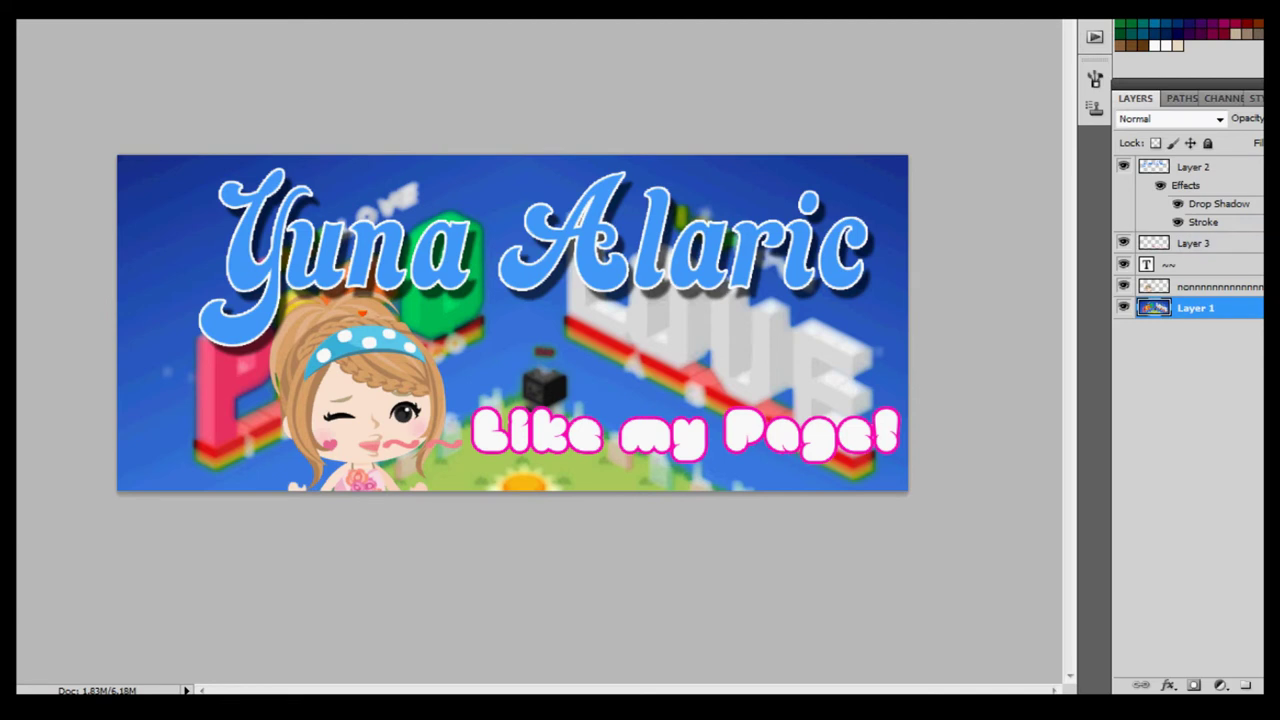
{"action": "key", "text": "ctrl+a"}
{"action": "key", "text": "Down"}
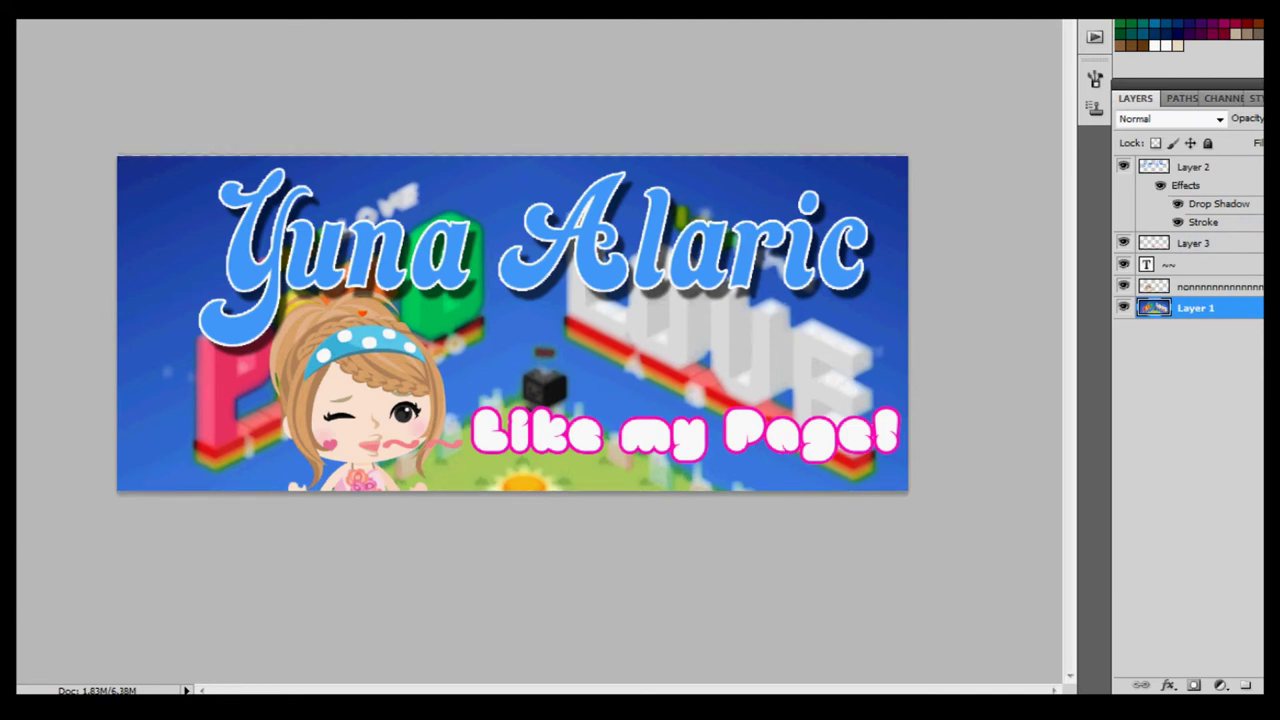
{"action": "key", "text": "alt+period"}
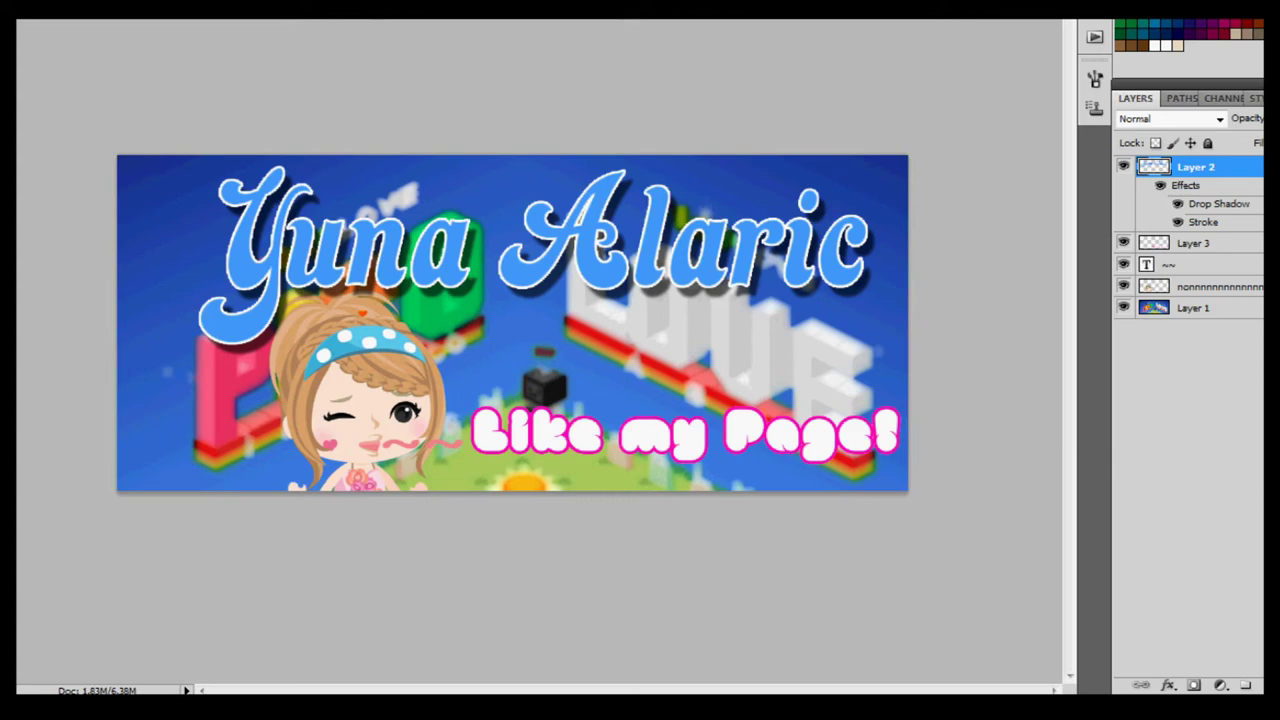
- Set the name title's Stroke layer style to a 10 px outline
{"action": "double_click", "coordinate": [1235, 166]}
{"action": "left_click", "coordinate": [30, 516]}
{"action": "left_click_drag", "start_coordinate": [300, 196], "coordinate": [642, 247]}
{"action": "type", "text": "100"}
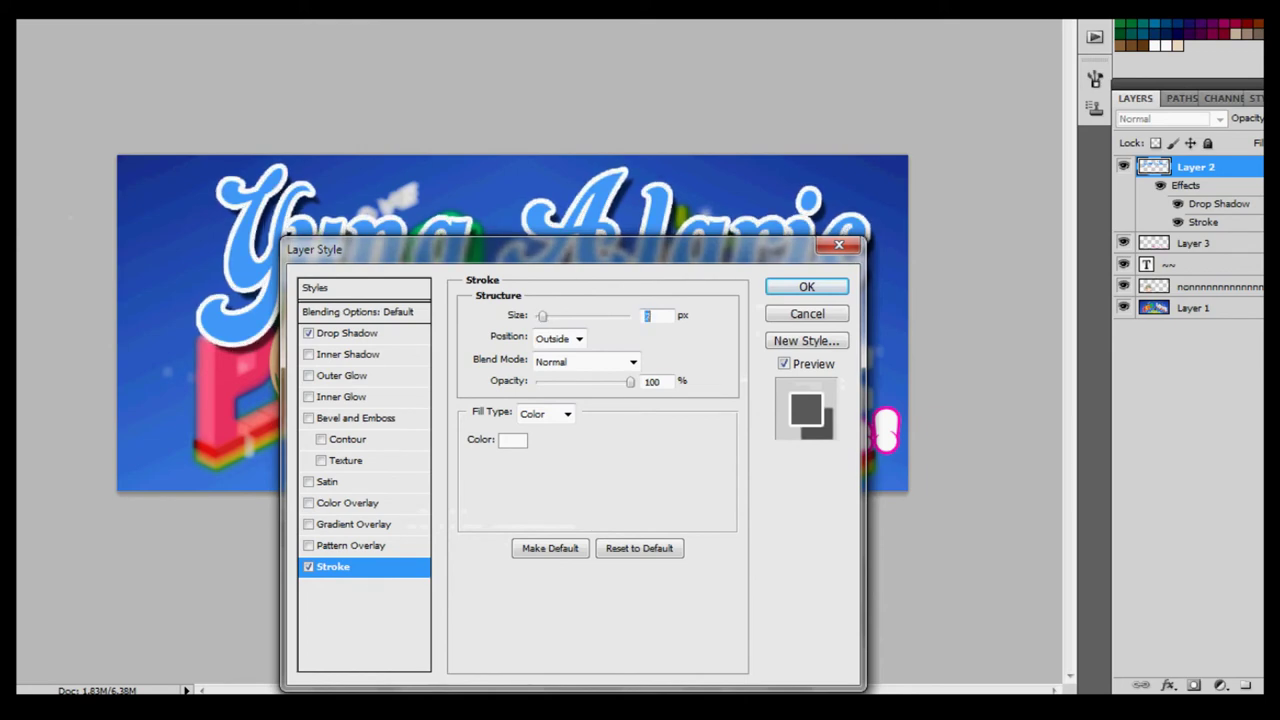
{"action": "key", "text": "Return"}
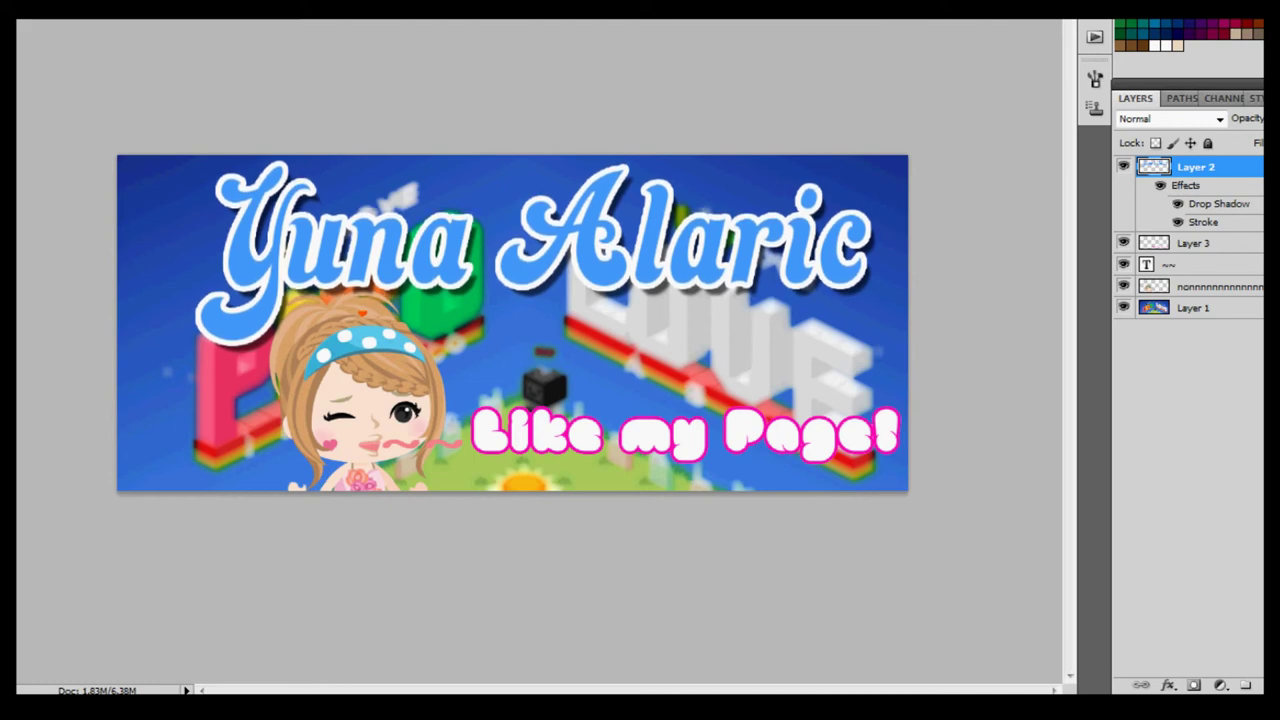
{"action": "key", "text": "ctrl+shift+s"}
- Save the banner in JPEG format as 'Cover Photoshop', accepting the default JPEG options
{"action": "key", "text": "Return"}
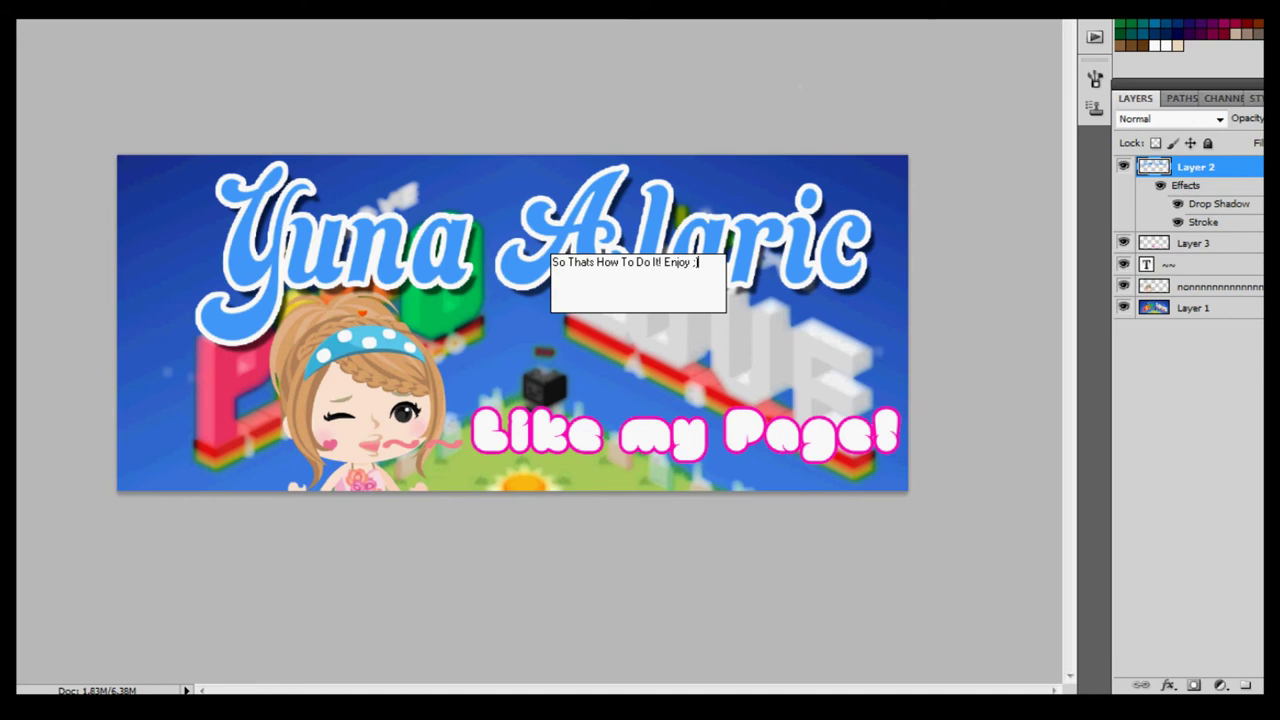
{"action": "key", "text": "ctrl+shift+s"}
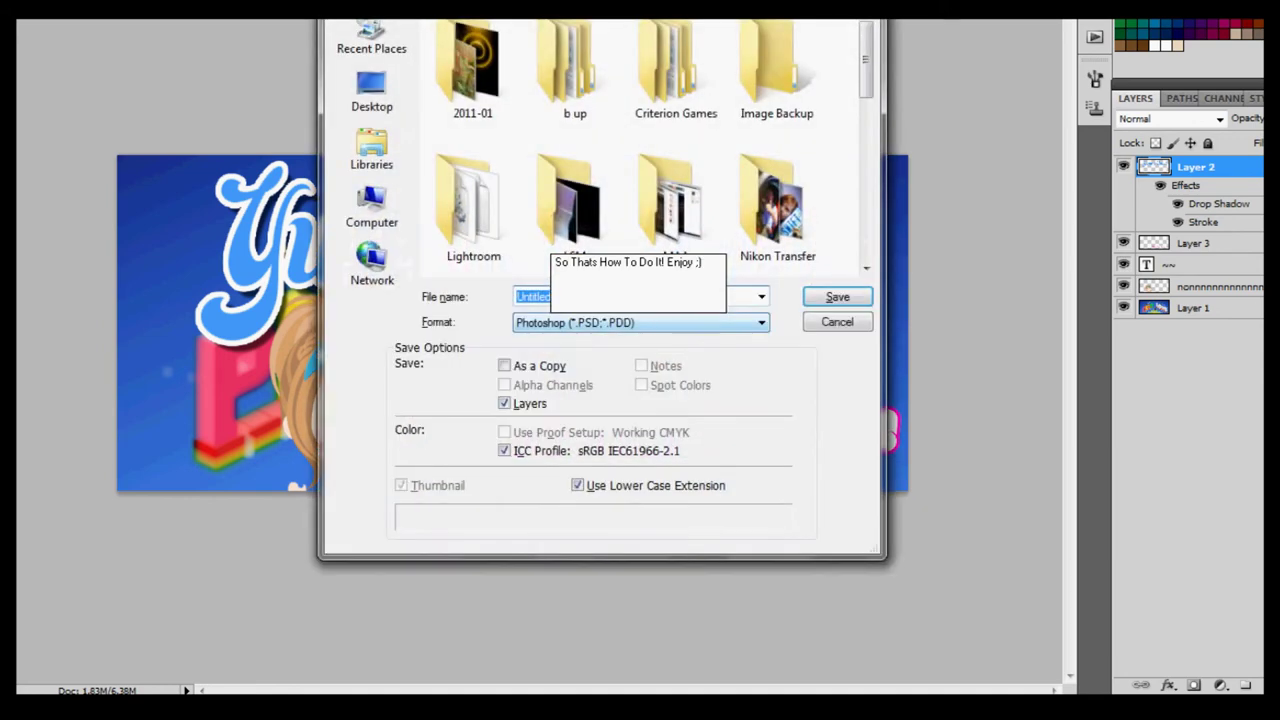
{"action": "left_click", "coordinate": [761, 322]}
{"action": "key", "text": "Return"}
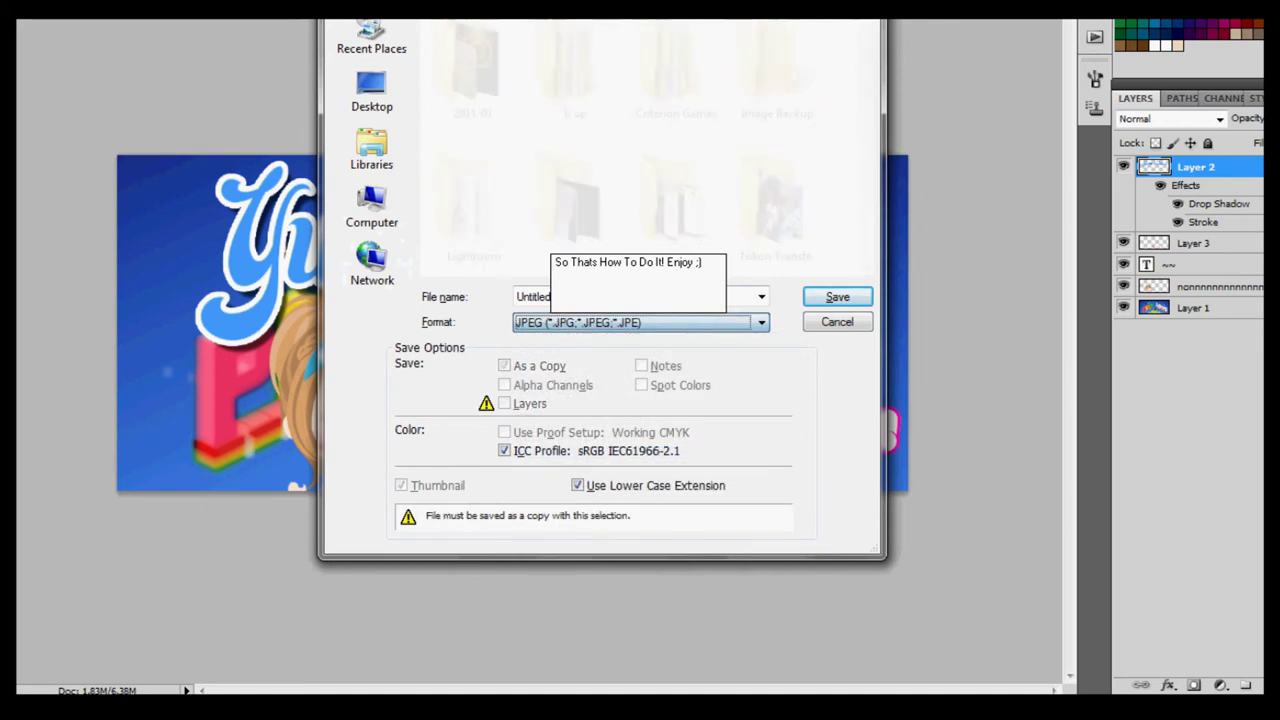
{"action": "type", "text": "Cover "}
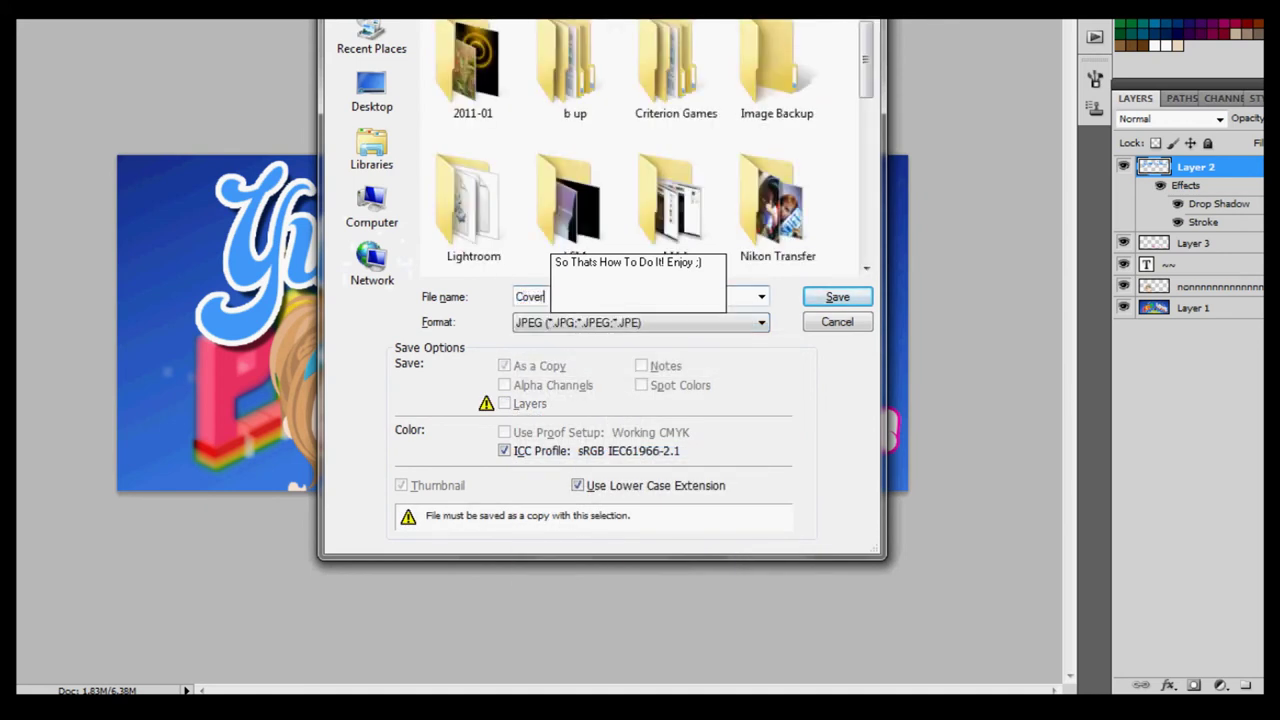
{"action": "type", "text": "F"}
{"action": "key", "text": "Return"}
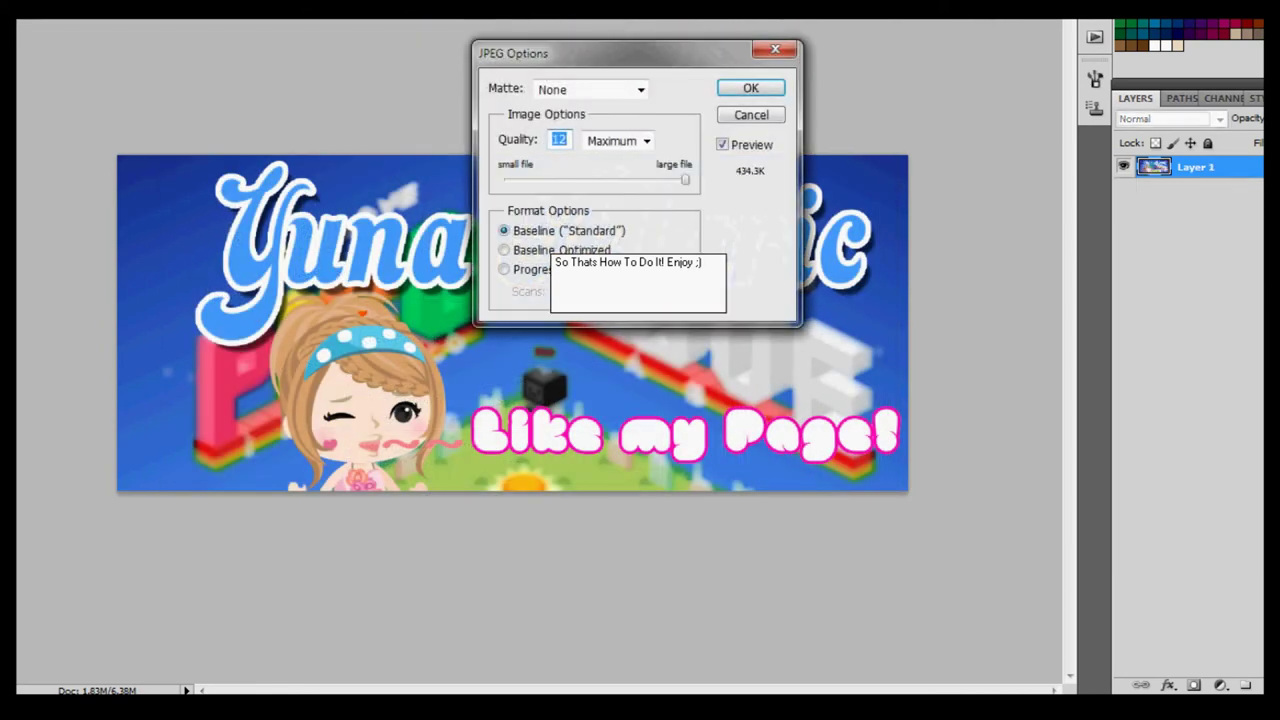
{"action": "key", "text": "Return"}
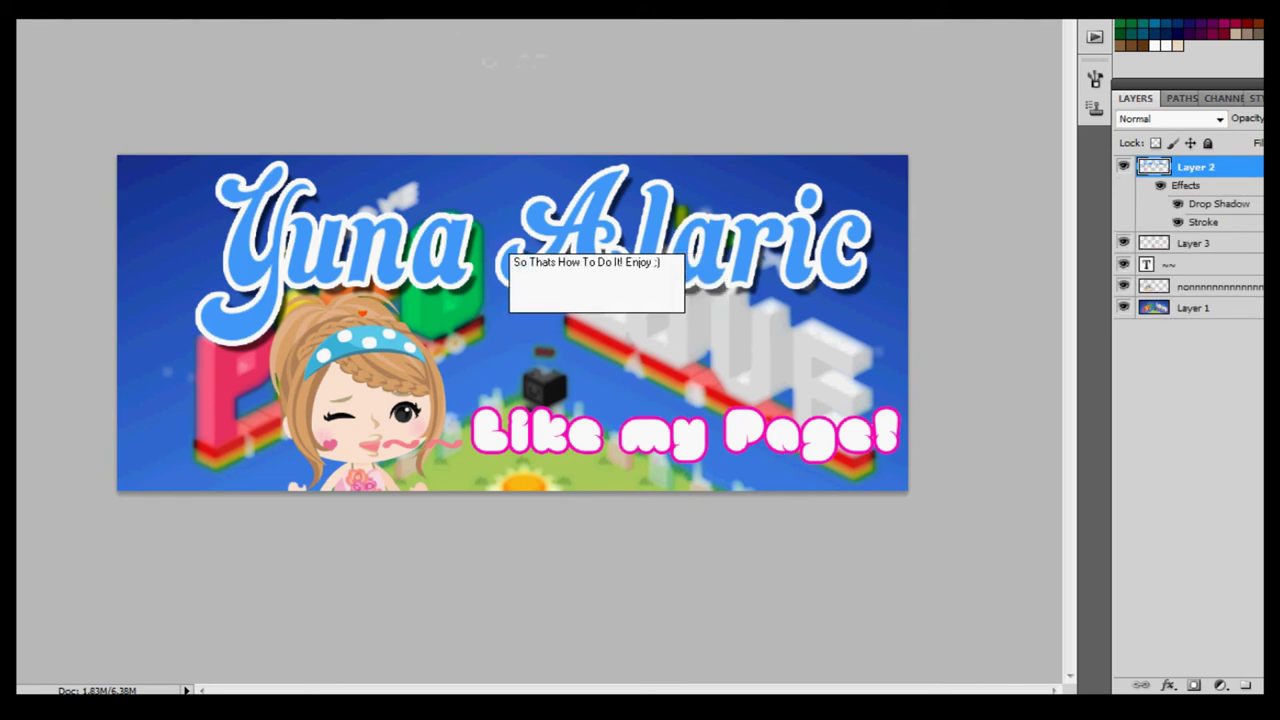
{"action": "key", "text": "BackSpace"}
{"action": "type", "text": "BYEEEE "}
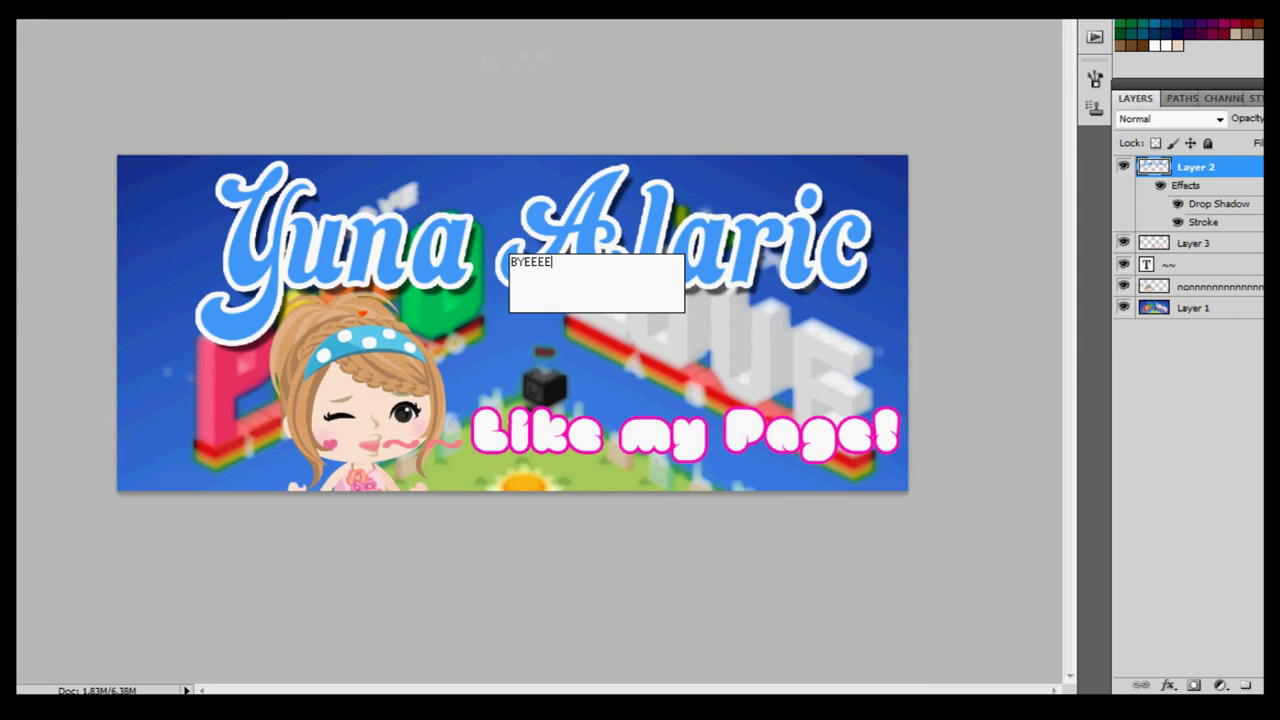
{"action": "type", "text": "!~! :)"}
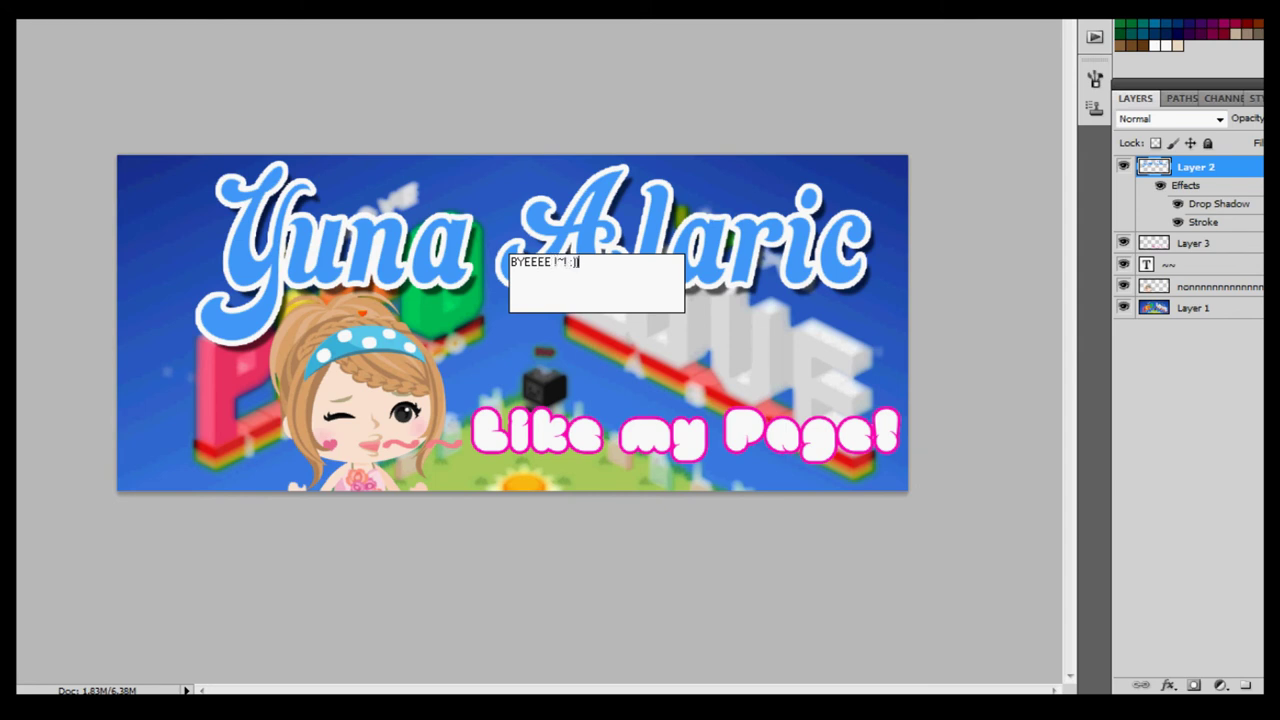